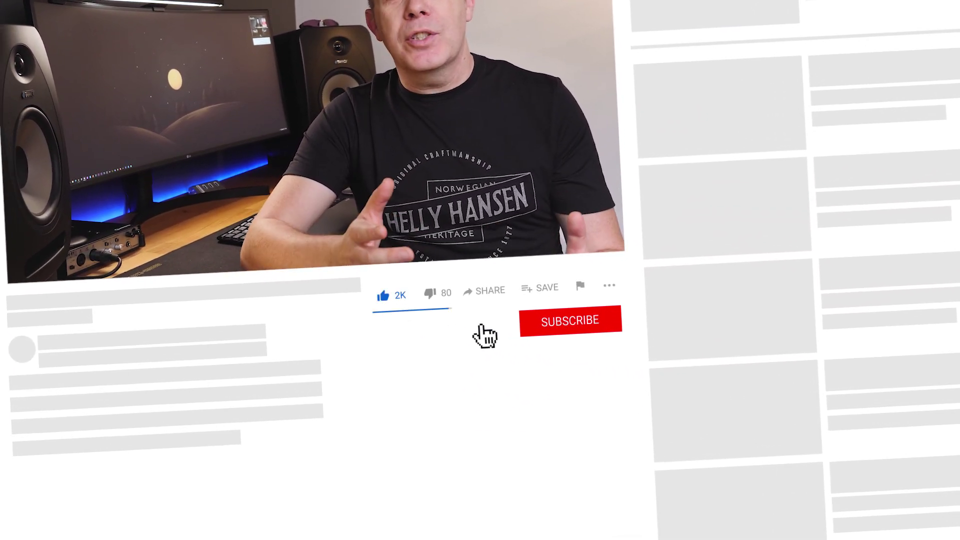
Step: Show the Installed Plugins list with its five active plugins, including ACF PRO and Elementor Pro
click(581, 330)
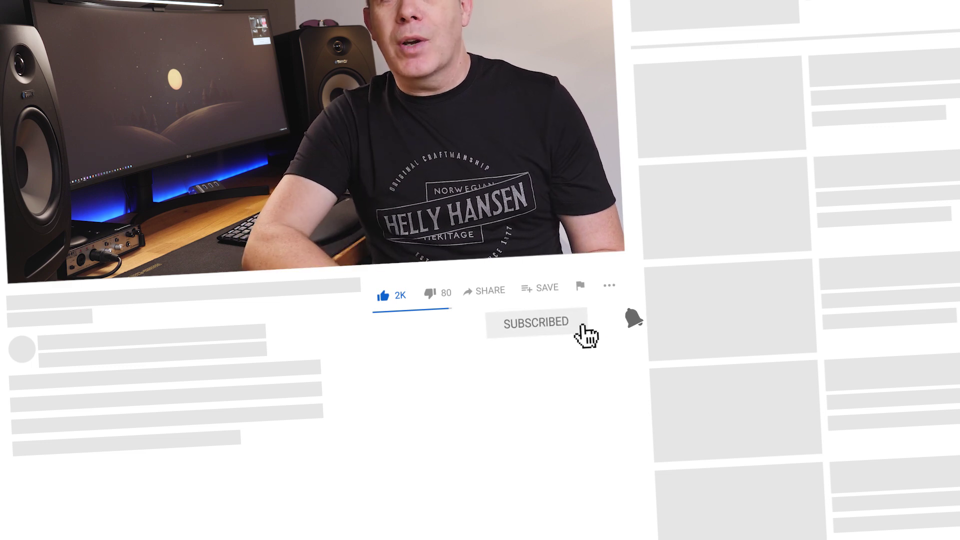
click(607, 323)
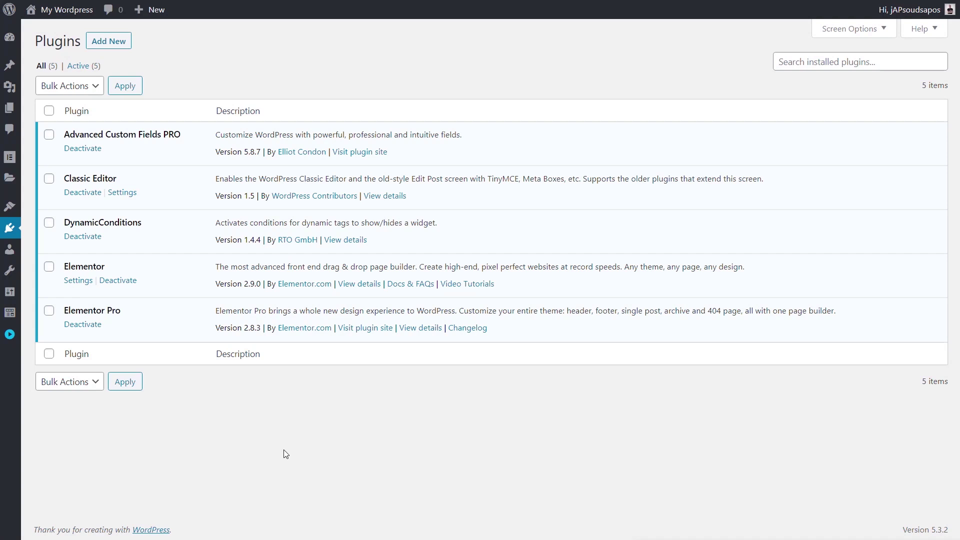
Step: Open the Theme Editor on Hello Elementor Child's style.css and add a blank line at the end
click(10, 334)
mouse_move(55, 210)
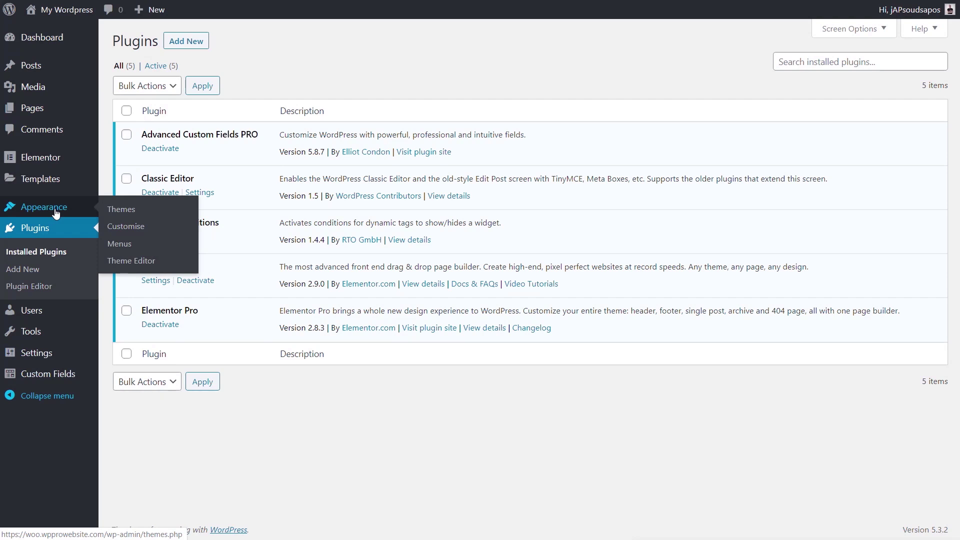
click(131, 262)
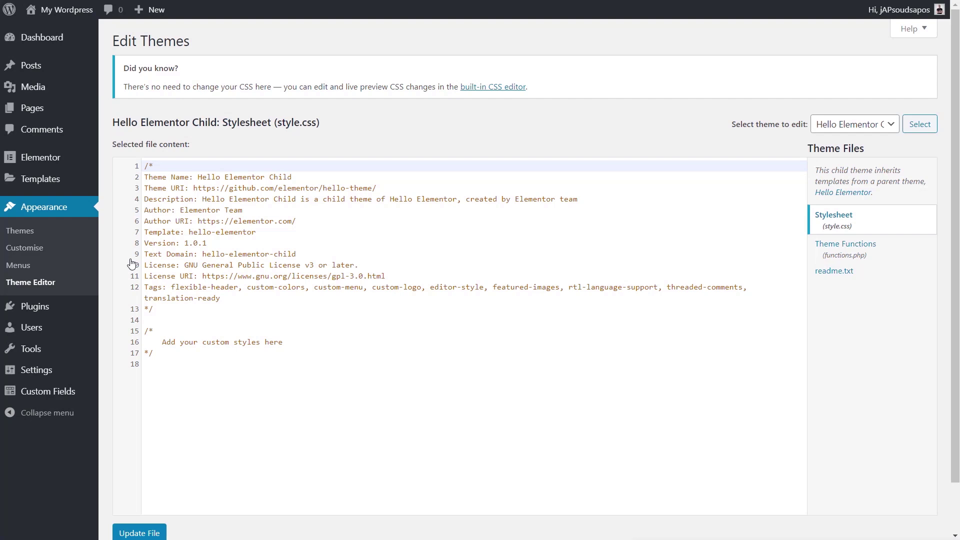
click(600, 418)
key(Return)
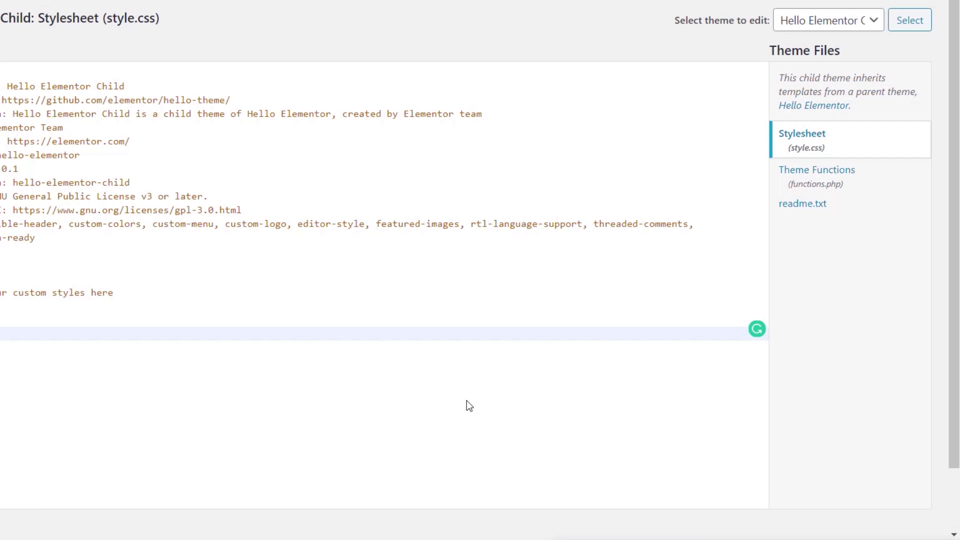
Step: Switch to Hello Elementor Child's functions.php, leaving style.css without saving
click(792, 30)
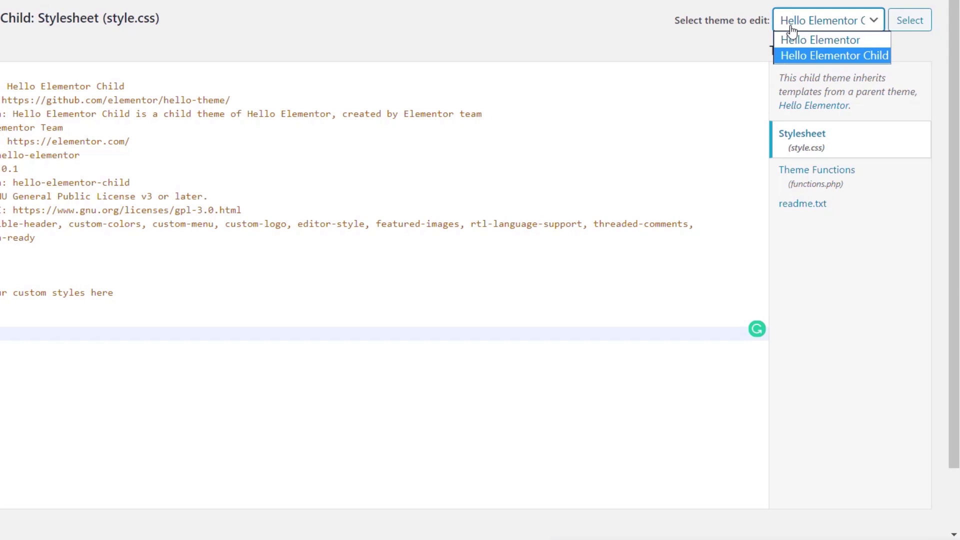
click(851, 59)
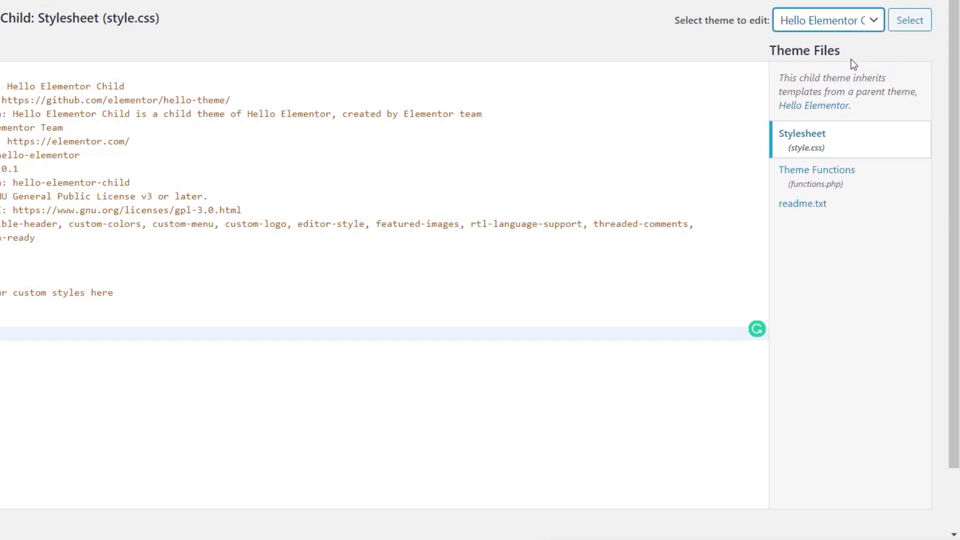
click(834, 183)
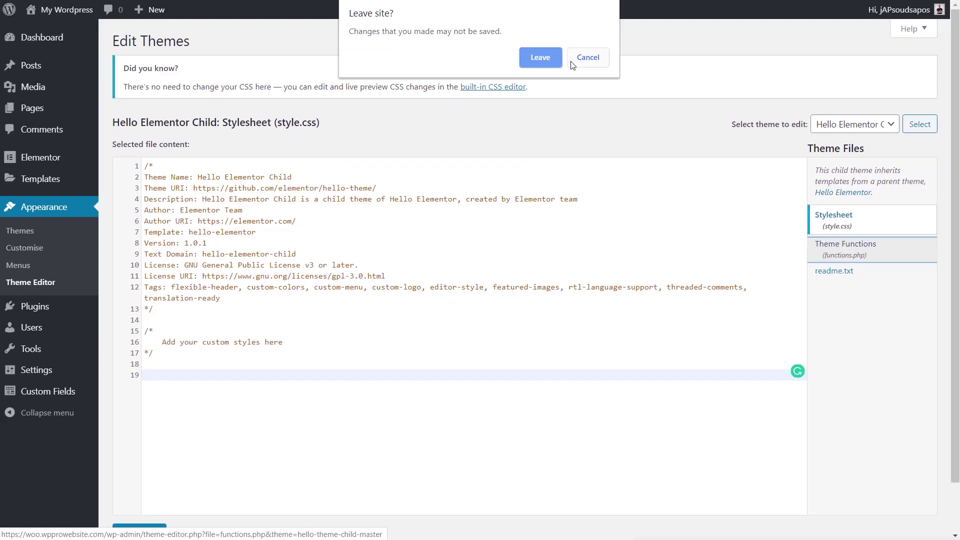
key(Return)
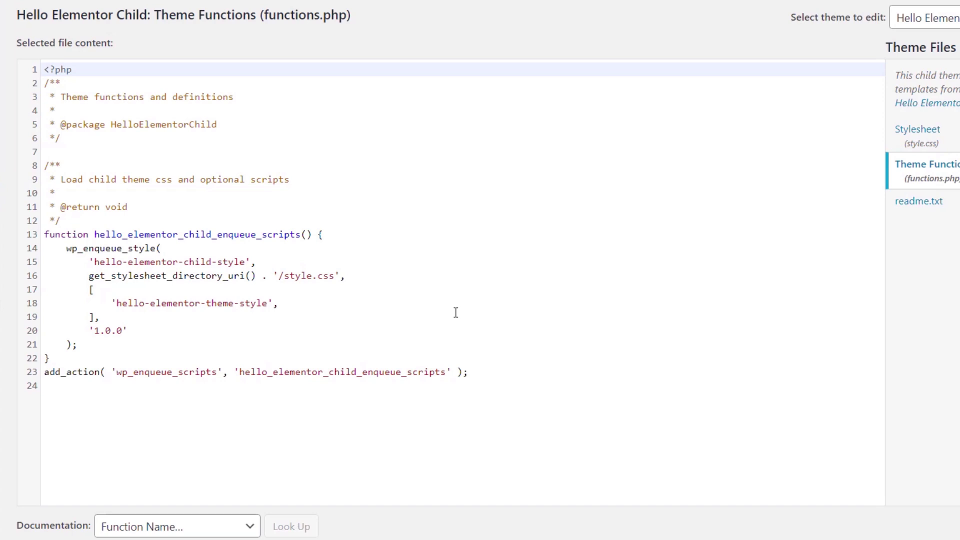
Step: Paste the function_exists acf_add_options_page snippet at the end of functions.php and save it
click(142, 396)
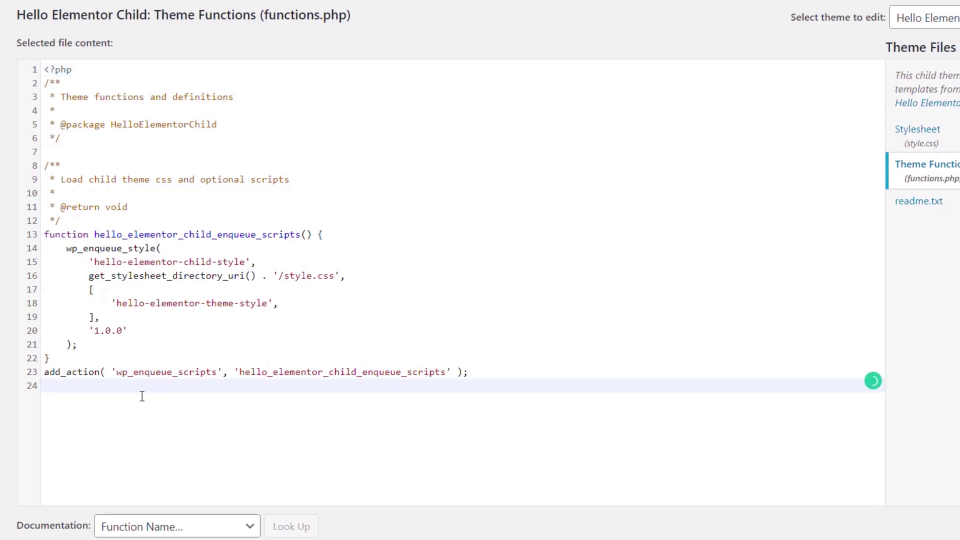
key(Return)
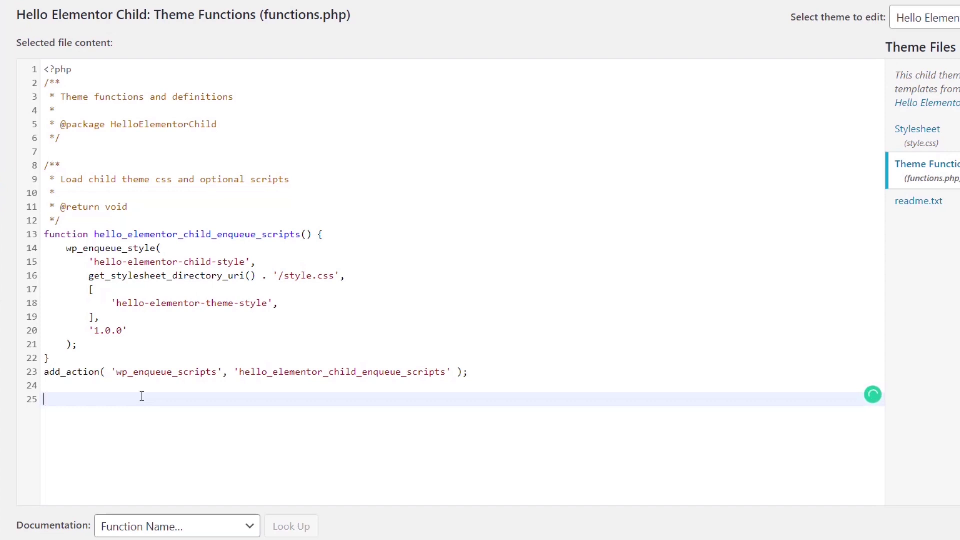
text(if( function_exists('acf_add_options_page') ) {  	acf_add_options_page();  })
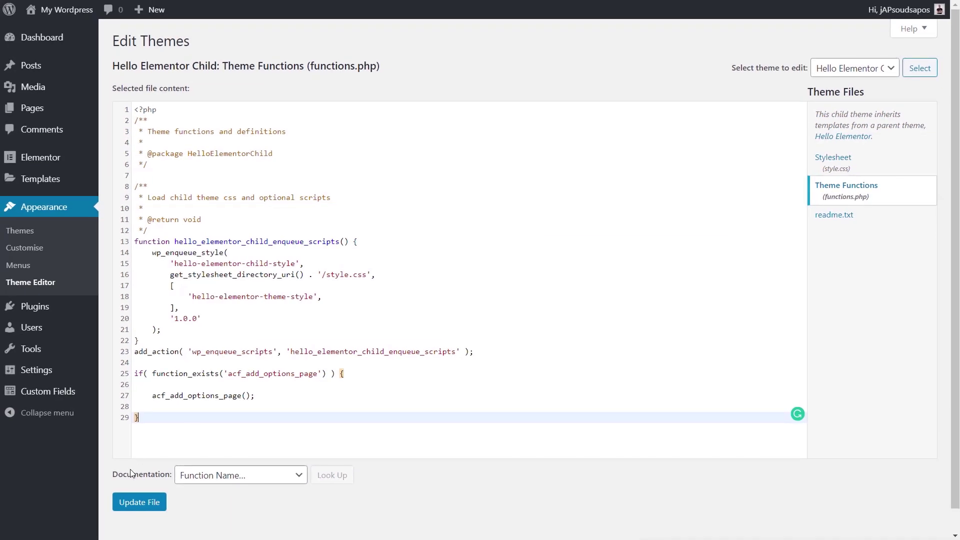
click(134, 506)
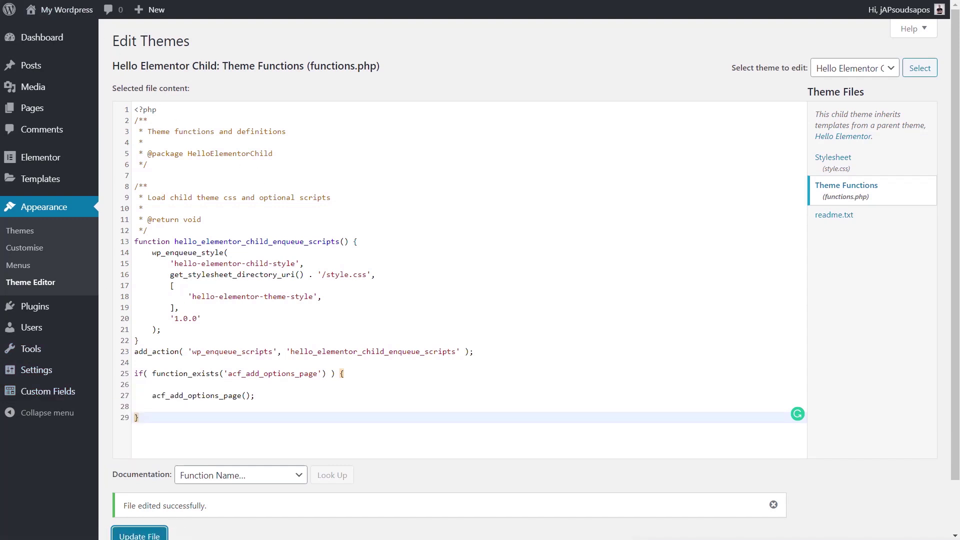
Step: Reload to reveal the new Options page, then go to the empty Custom Fields group list
key(F5)
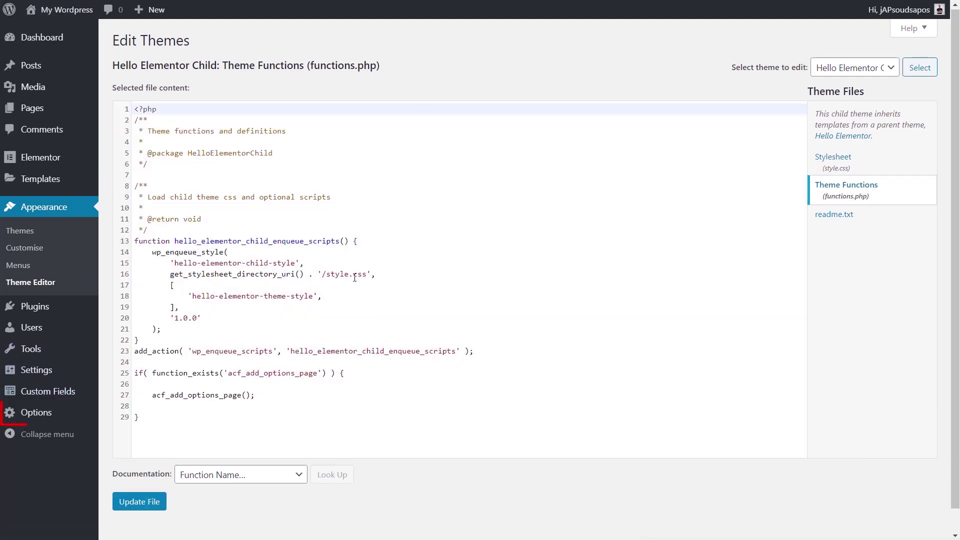
click(49, 416)
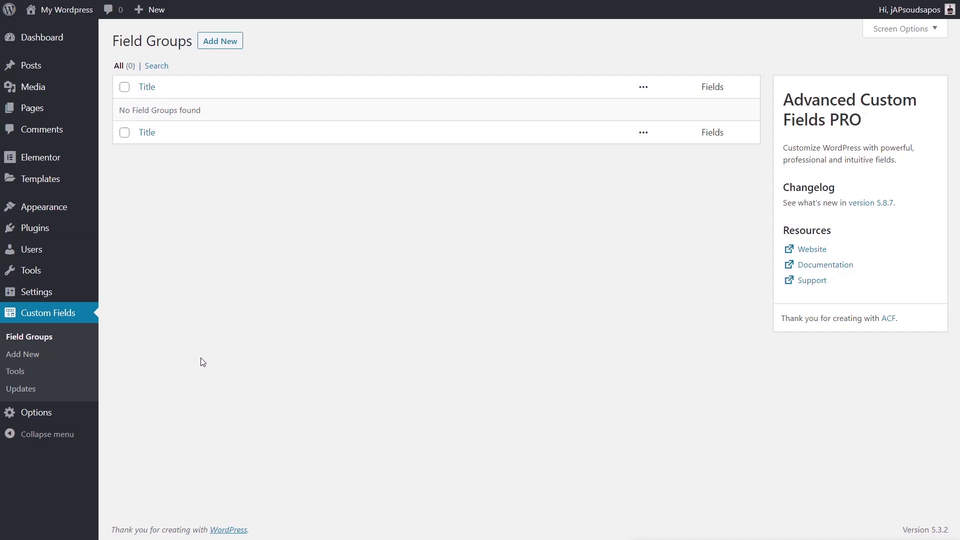
Step: Create a 'Site Options' field group with the location rule Options Page is equal to Options
click(212, 44)
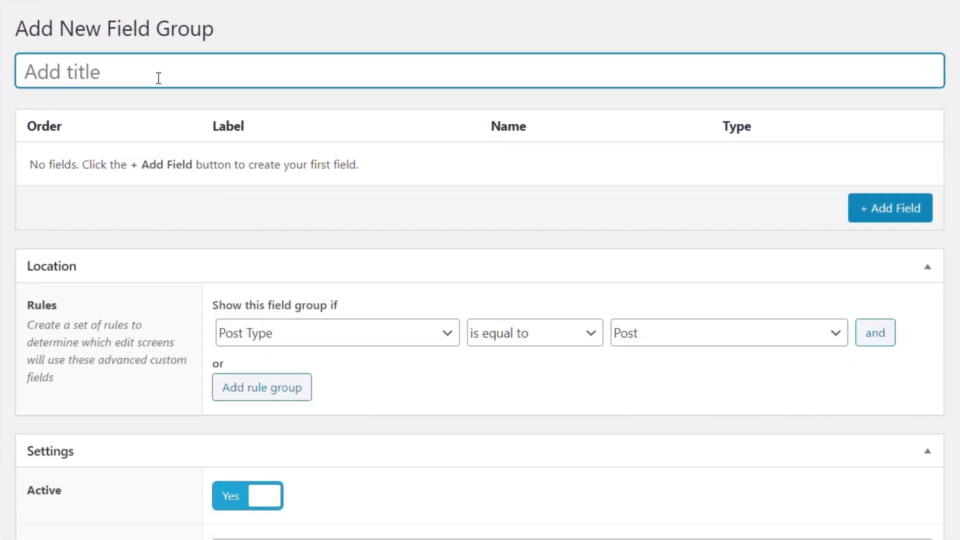
text(Site Options)
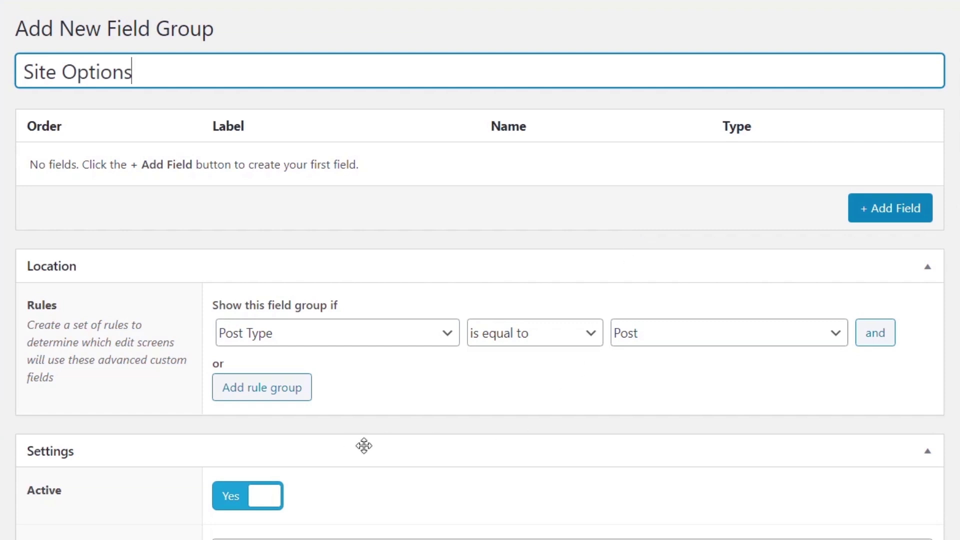
scroll(133, 320, down, 4)
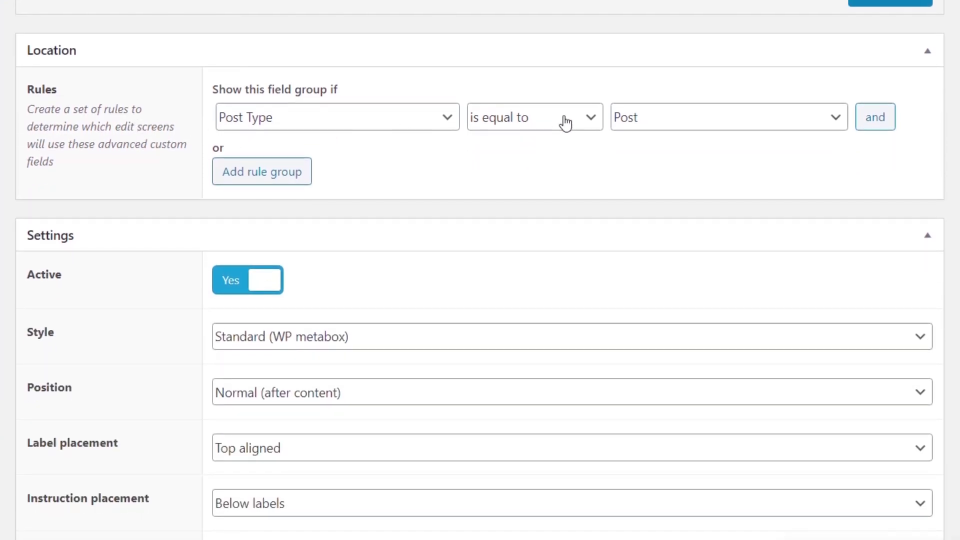
click(398, 126)
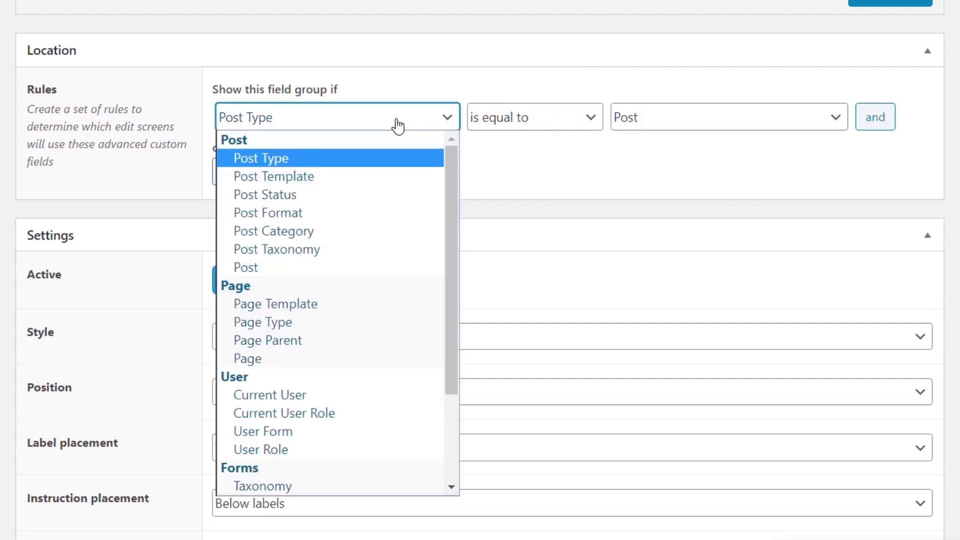
drag(454, 169, 335, 372)
drag(452, 337, 449, 404)
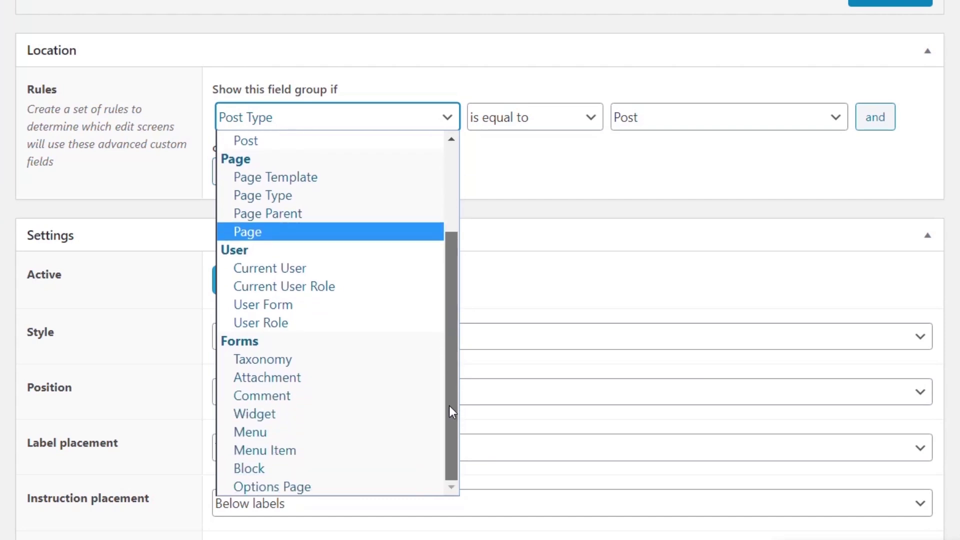
click(310, 485)
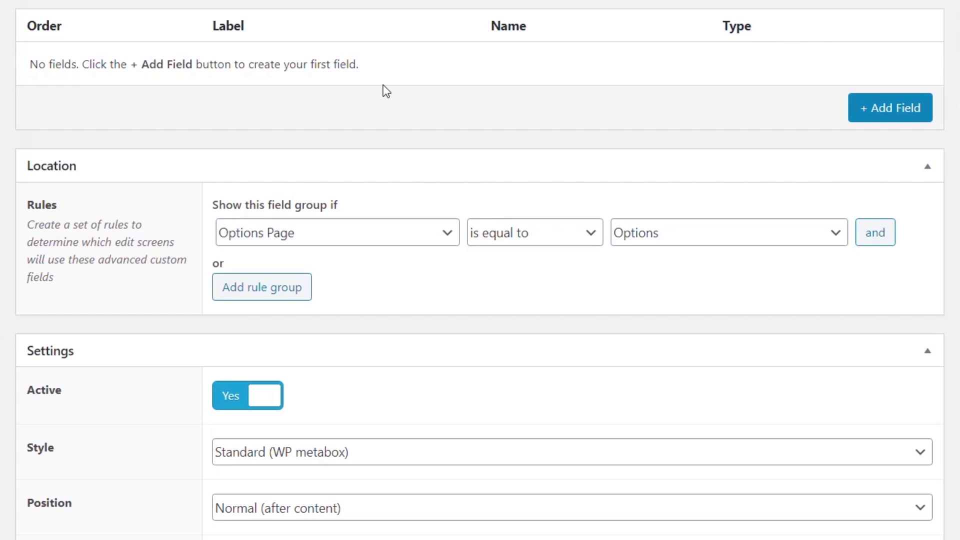
Step: Add a 'Site Logo' field (site_logo) of type Image with return format Image URL
click(919, 115)
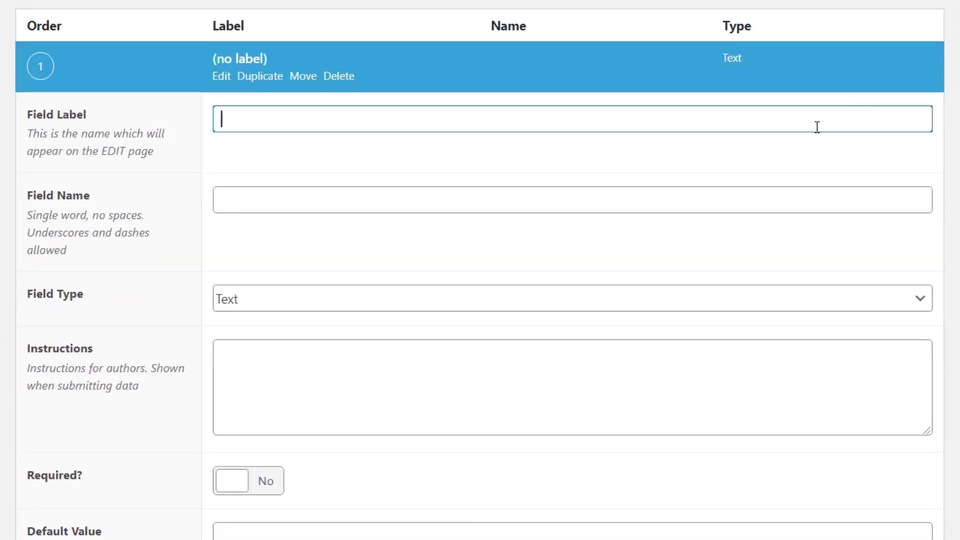
text(Site Logo)
click(377, 200)
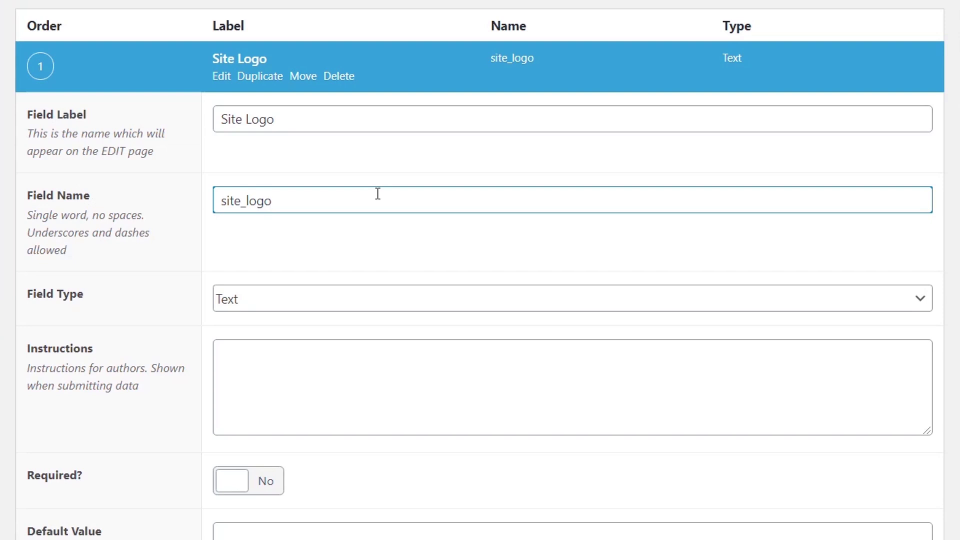
click(332, 303)
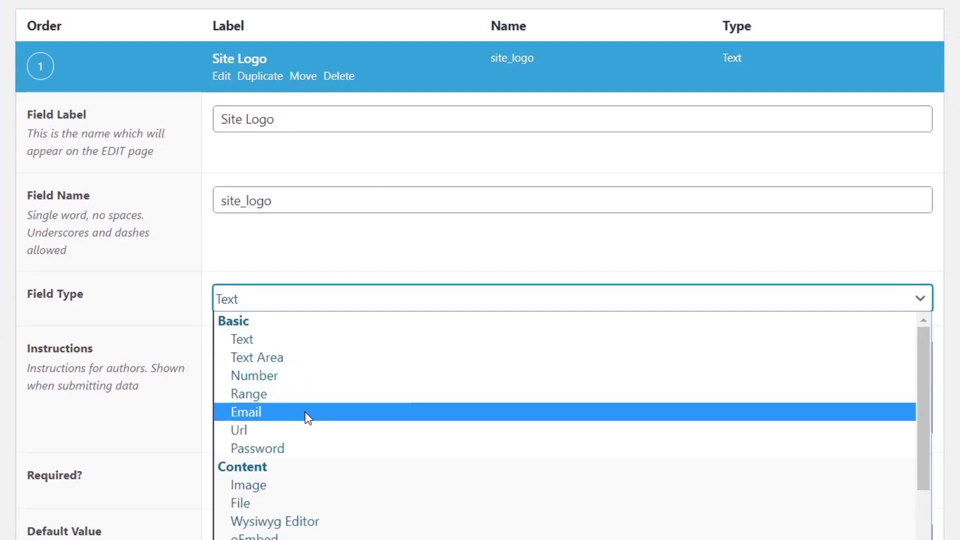
click(274, 493)
scroll(814, 458, down, 4)
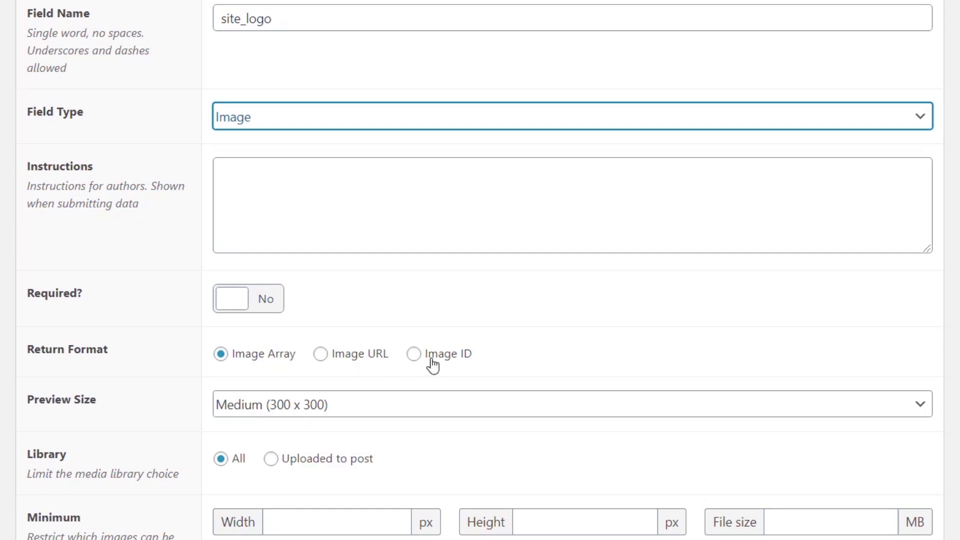
click(364, 364)
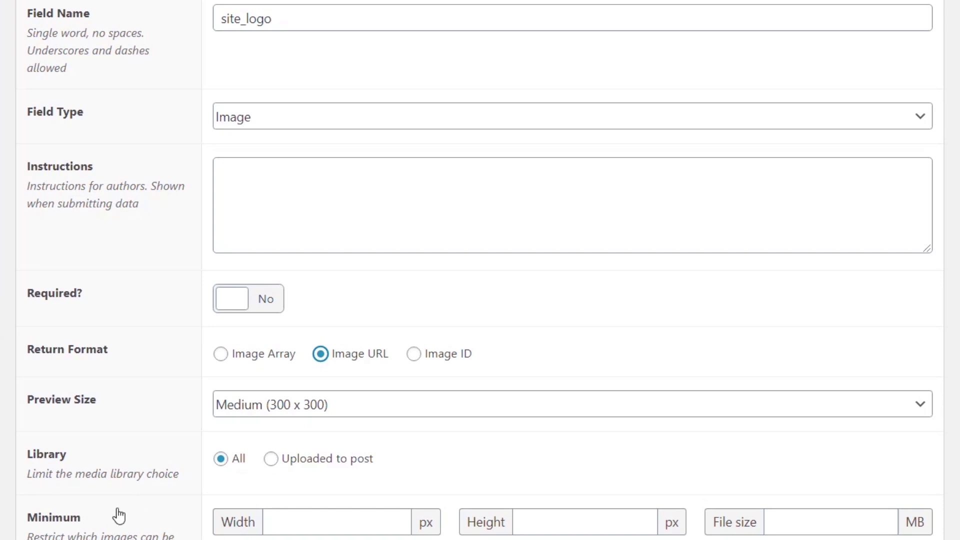
scroll(119, 515, down, 2)
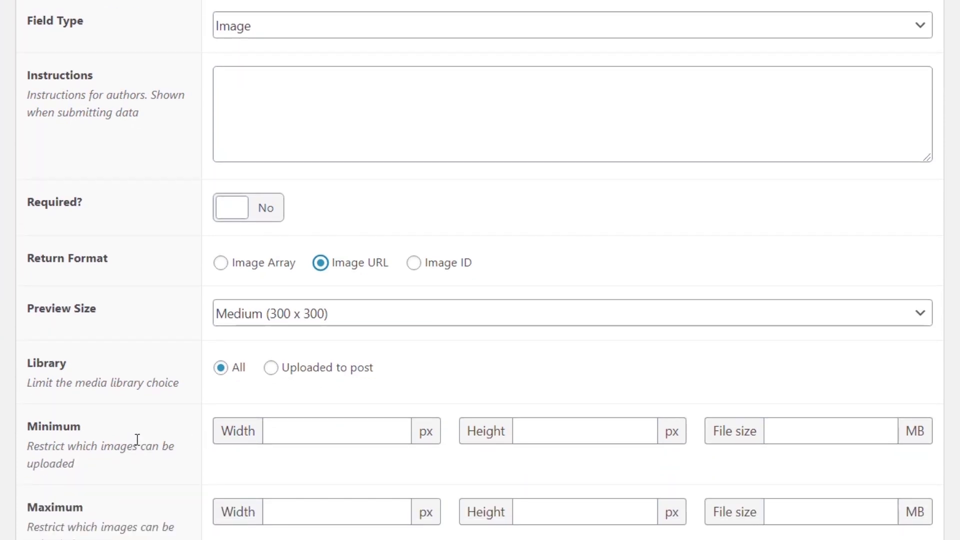
scroll(137, 443, down, 4)
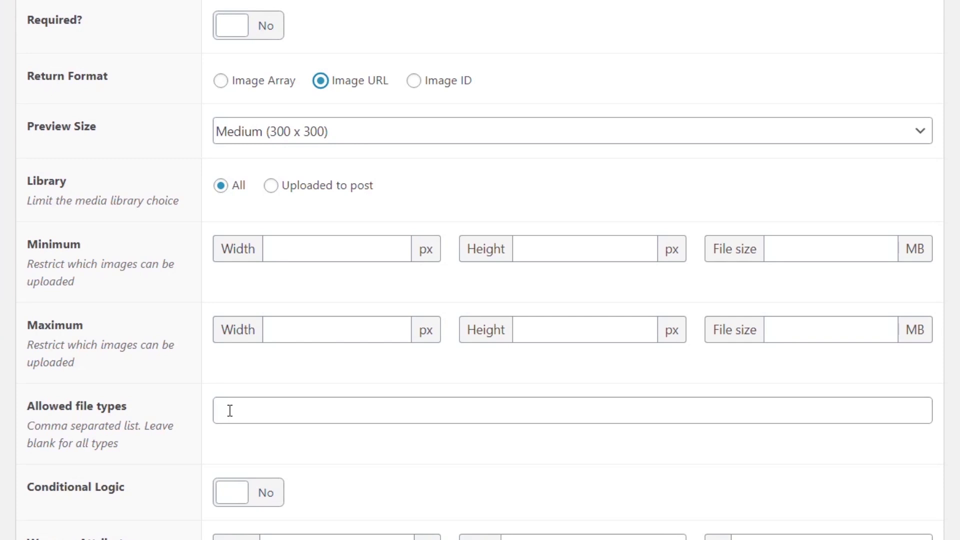
scroll(431, 414, up, 9)
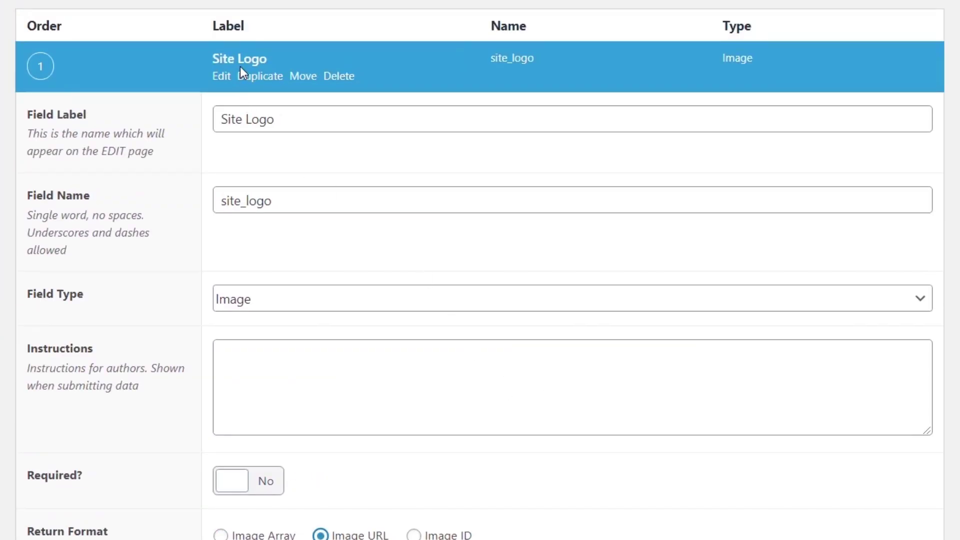
Step: Add a 'Facebook Link' field of type Url
click(242, 64)
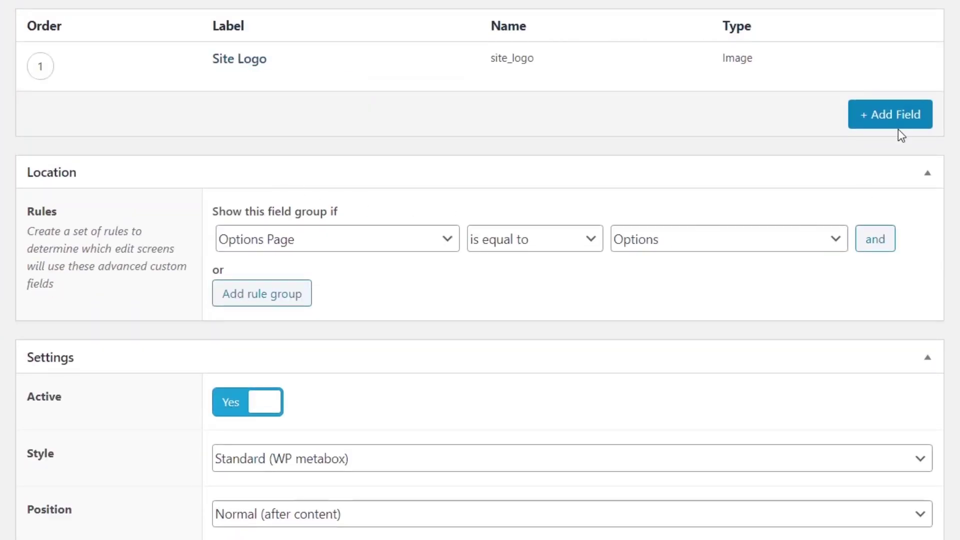
click(895, 116)
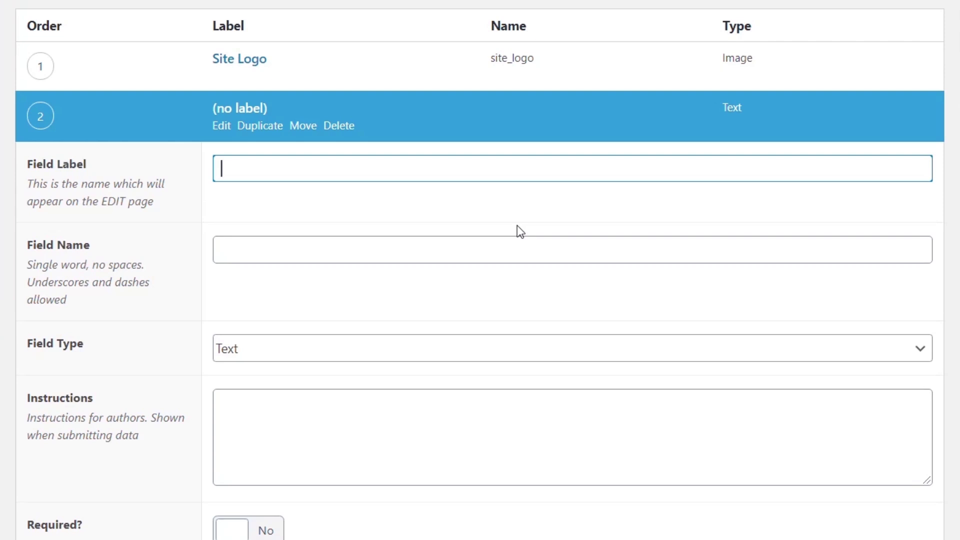
text(Facebook Link)
click(311, 354)
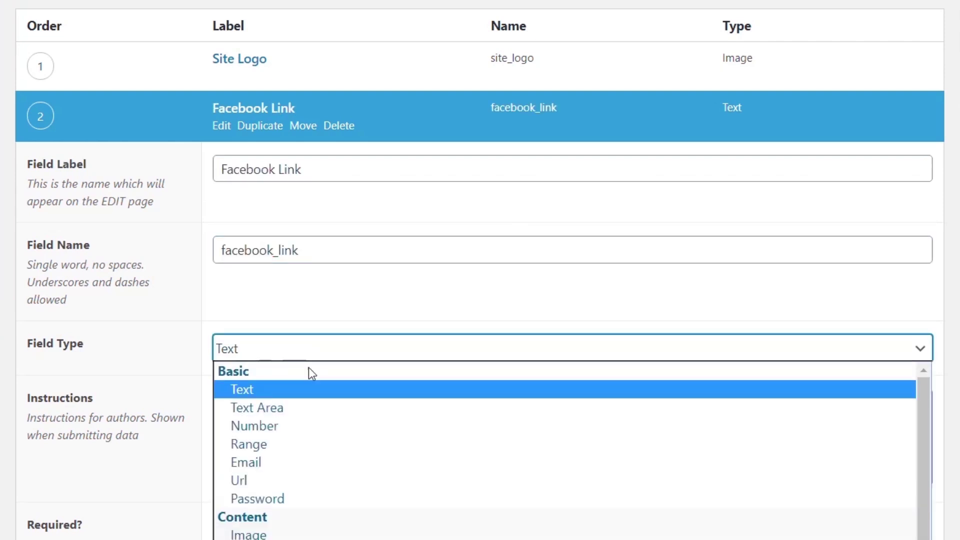
click(312, 482)
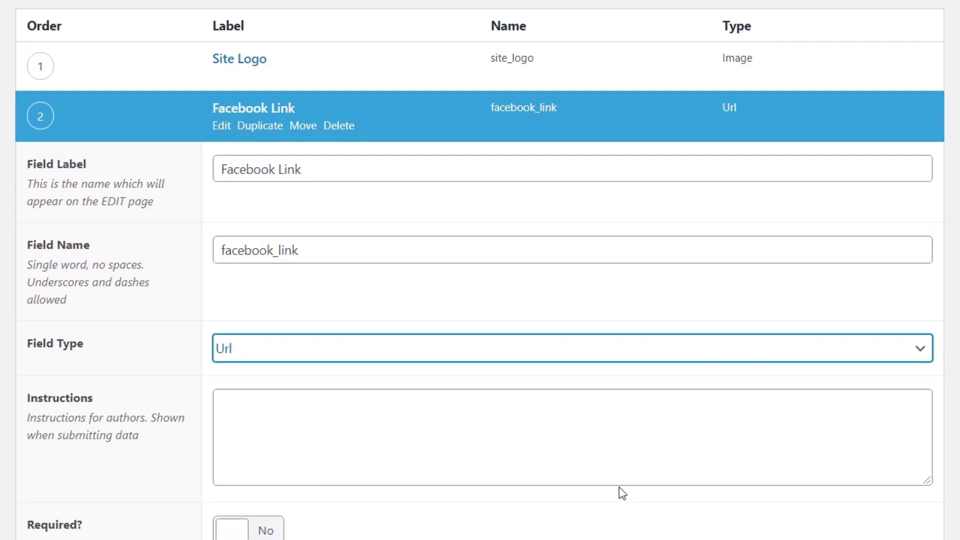
click(265, 113)
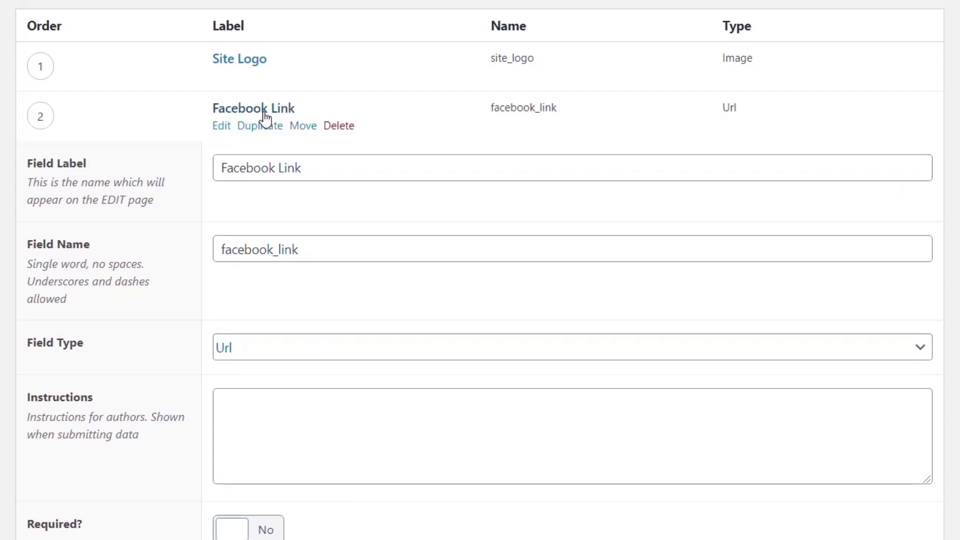
Step: Add a 'Twitter Link' field (twitter_link) of type Url
click(888, 160)
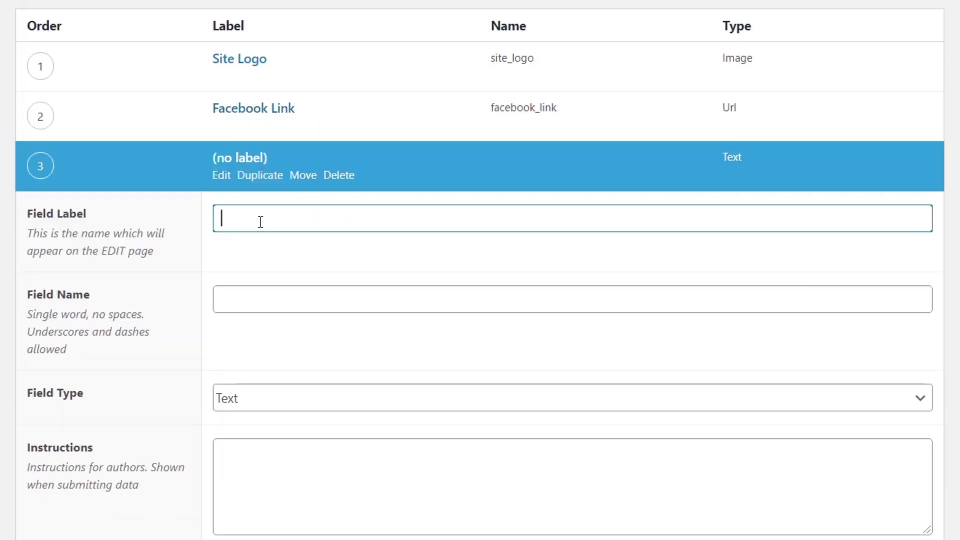
text(Twitter Link)
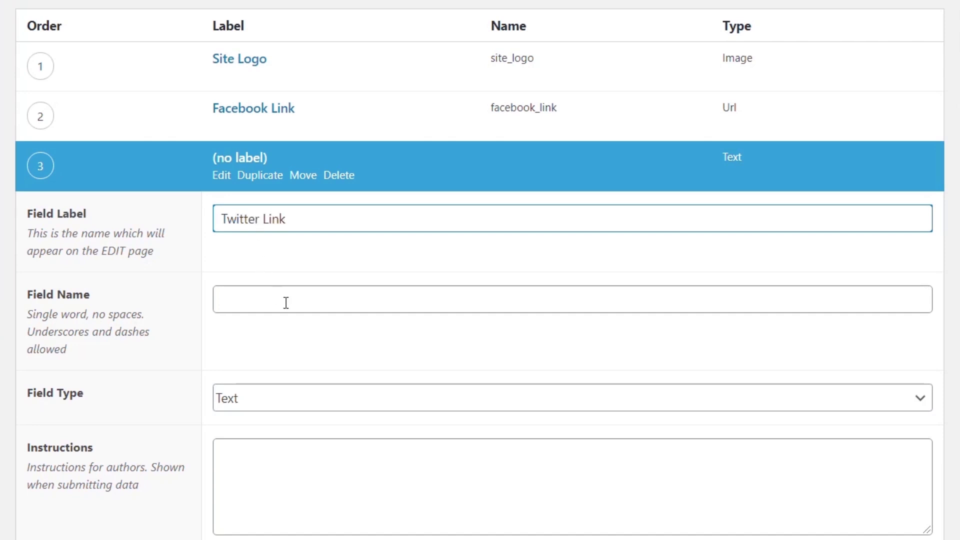
click(280, 300)
click(279, 404)
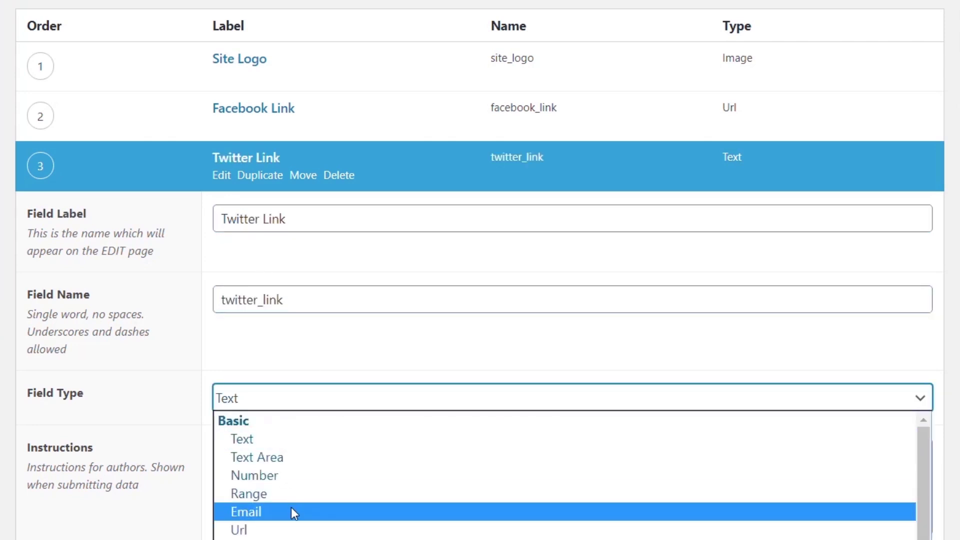
click(288, 529)
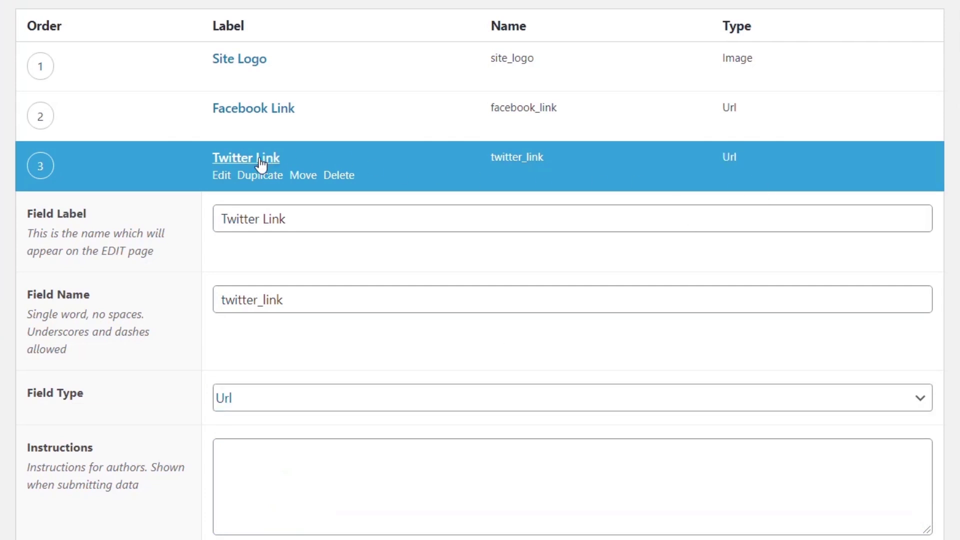
click(261, 160)
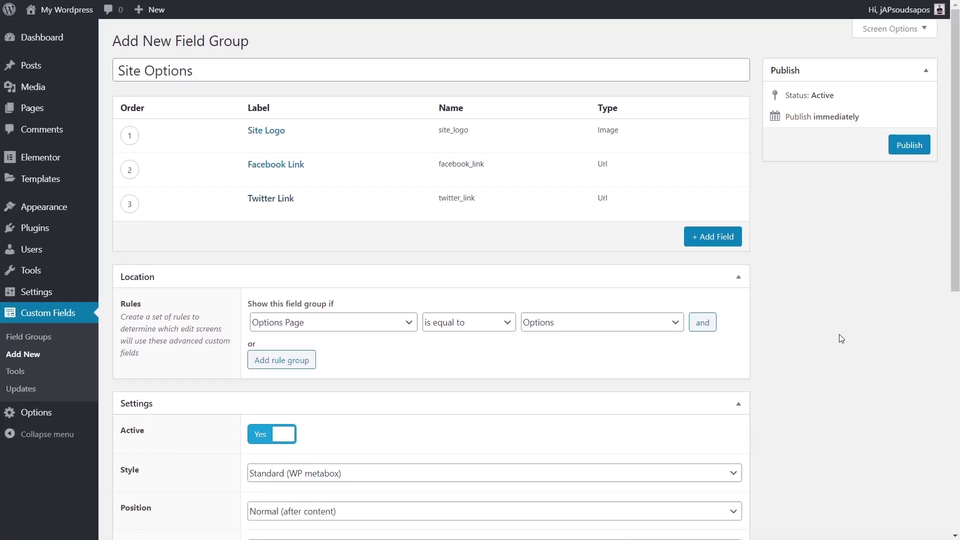
Step: Publish the Site Options field group
scroll(839, 340, down, 4)
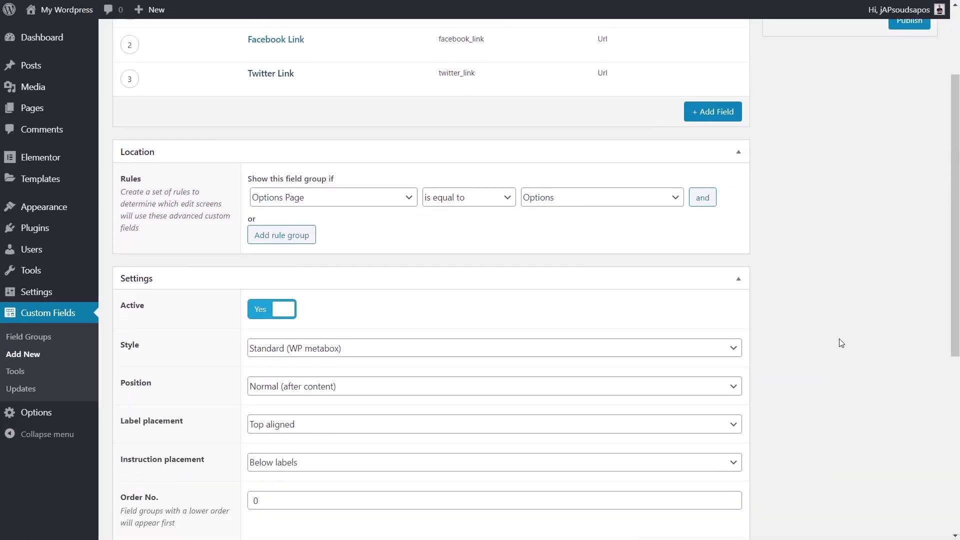
scroll(607, 378, down, 4)
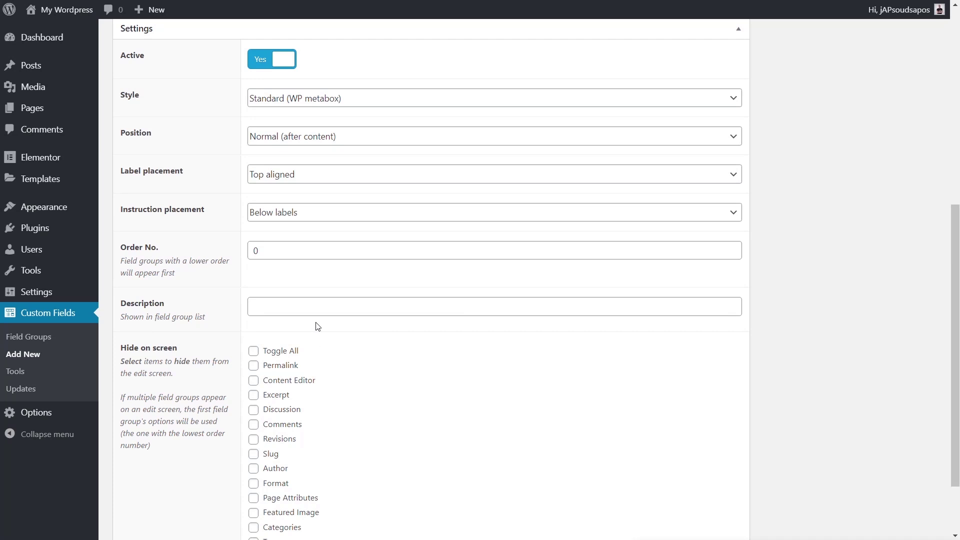
scroll(771, 337, up, 4)
scroll(771, 337, up, 2)
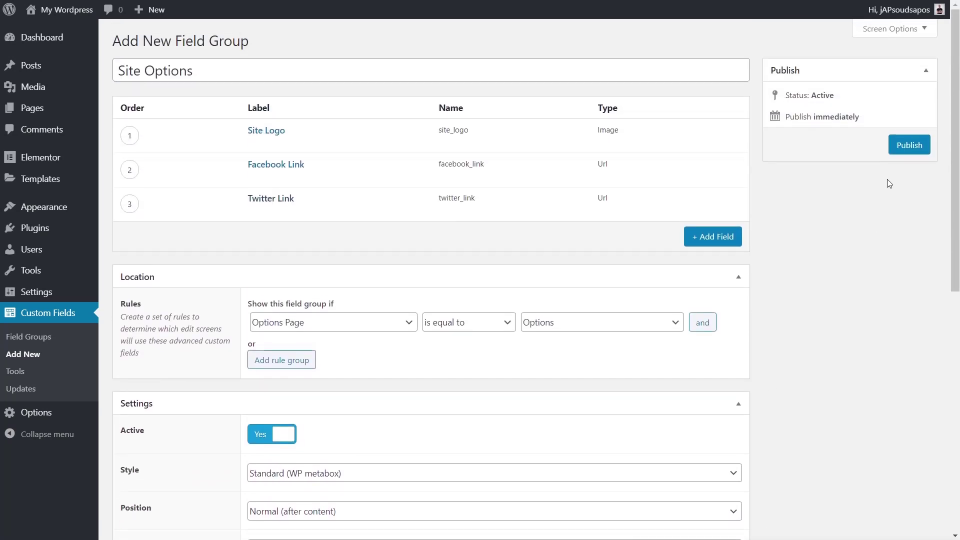
click(906, 149)
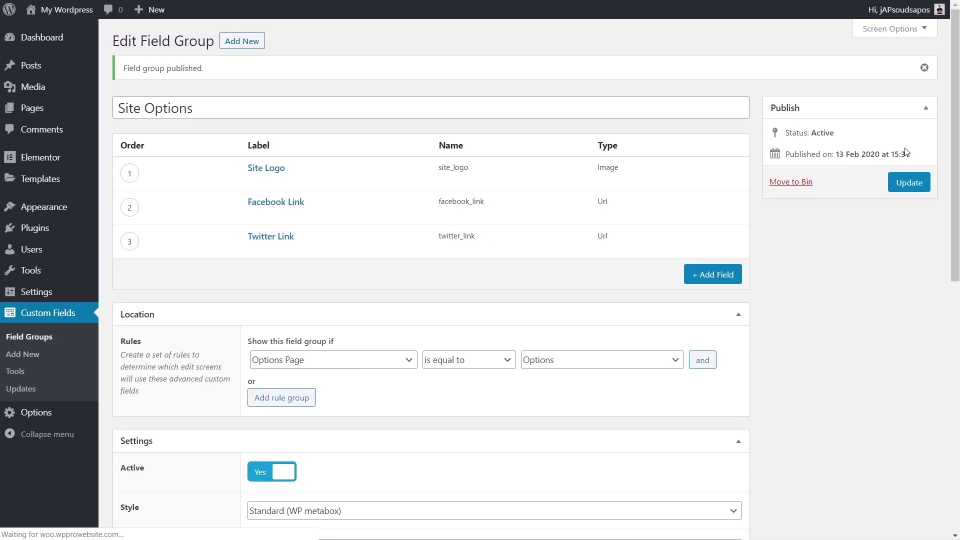
Step: On the Options page, set the Site Logo to the Living Life image
click(60, 411)
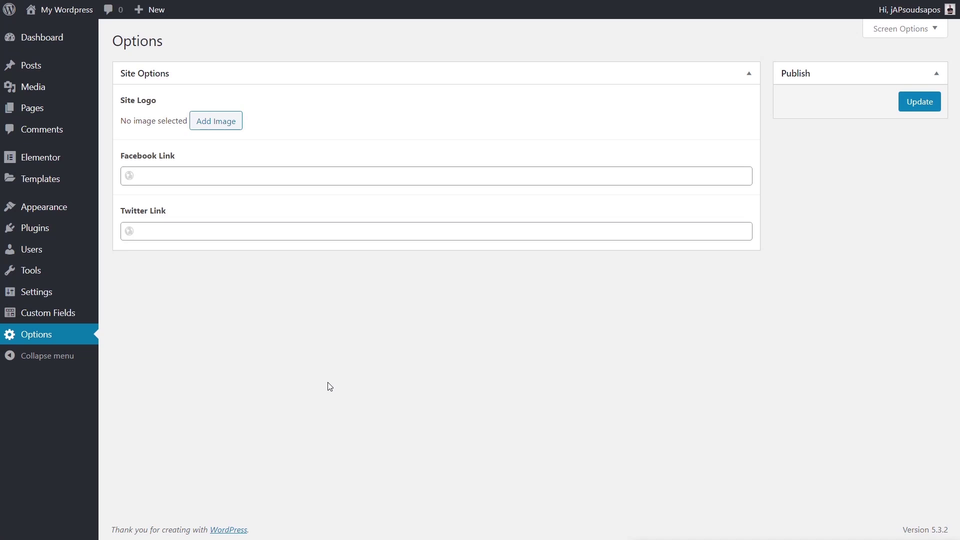
click(221, 125)
click(319, 188)
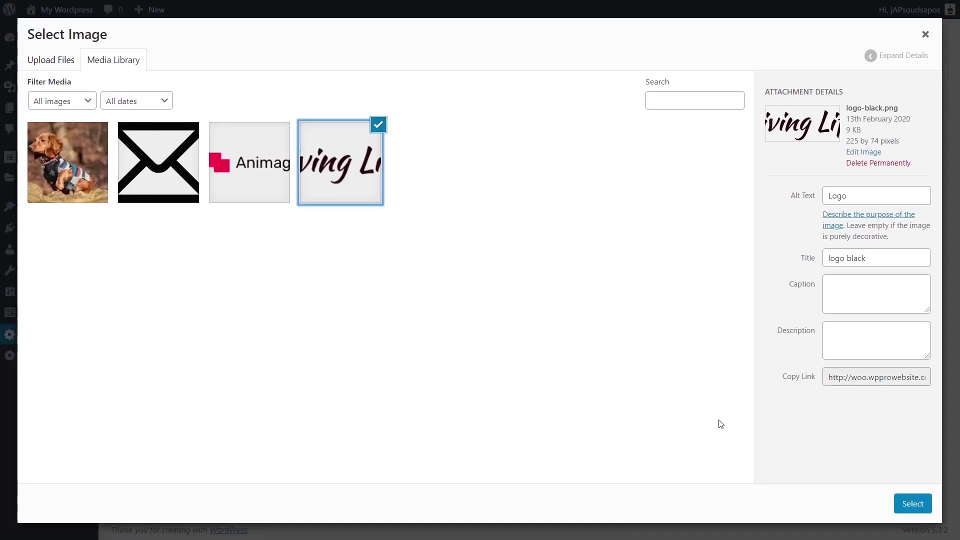
click(913, 503)
click(201, 204)
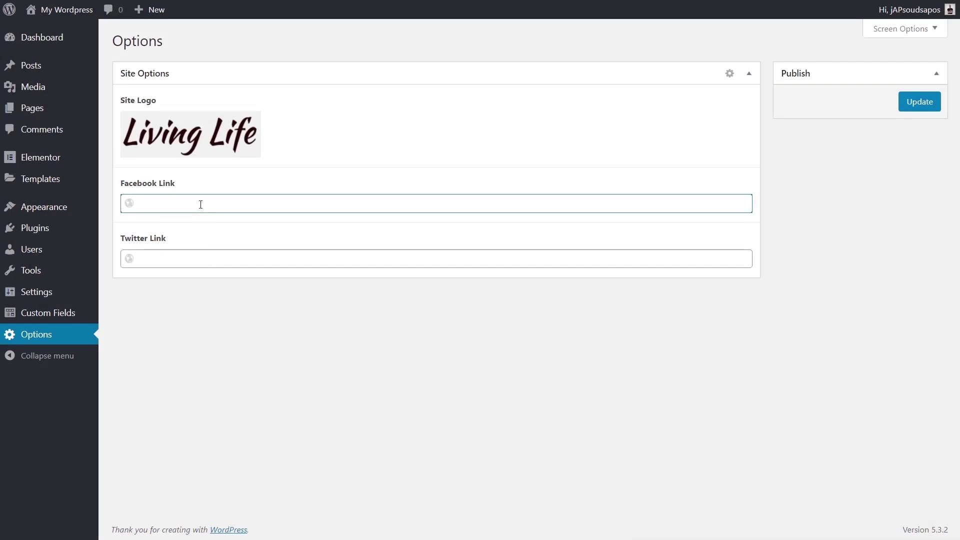
text(htpps://)
key(BackSpace)
key(BackSpace)
key(BackSpace)
key(BackSpace)
key(BackSpace)
key(BackSpace)
key(BackSpace)
key(BackSpace)
click(201, 260)
text(https://twitter.com)
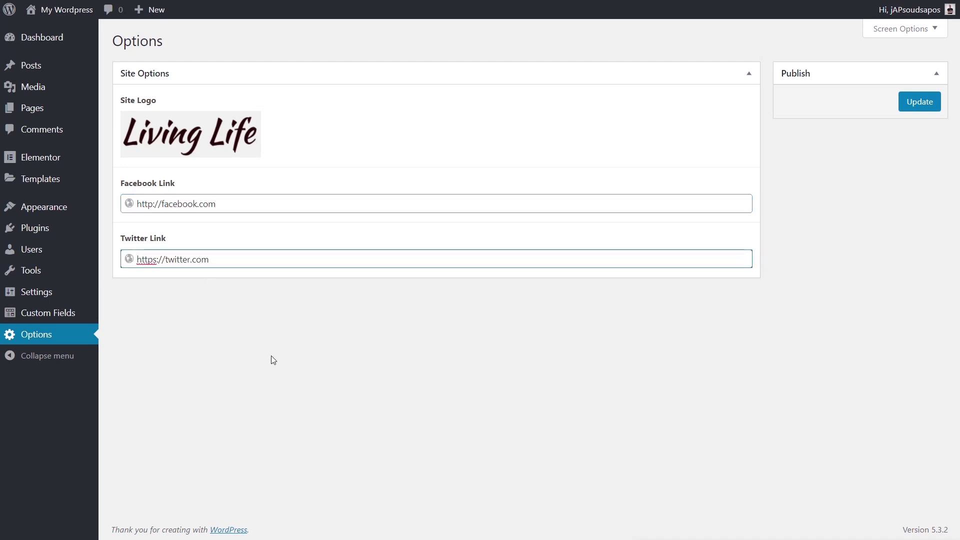
click(926, 106)
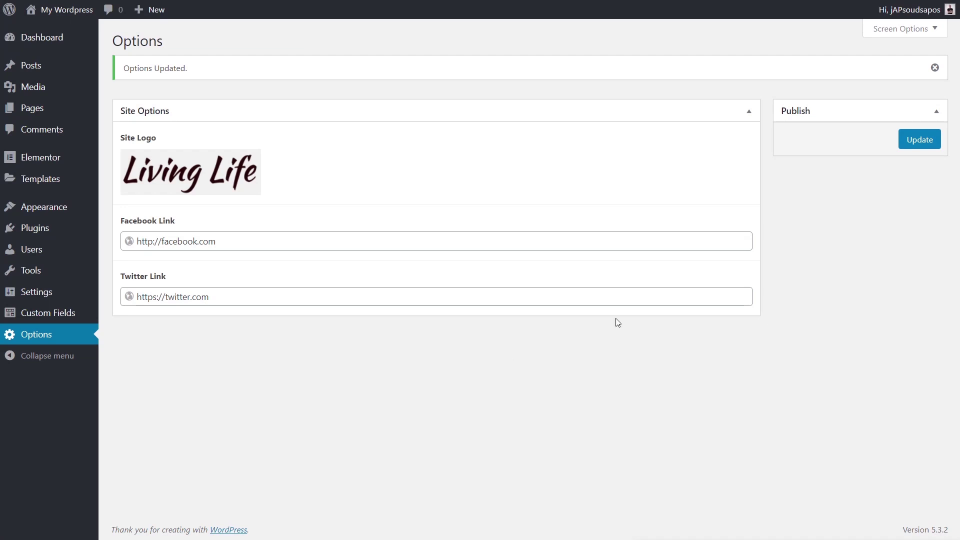
Step: Create a new header template named 'Default Header' from the Elementor Theme Builder
mouse_move(53, 185)
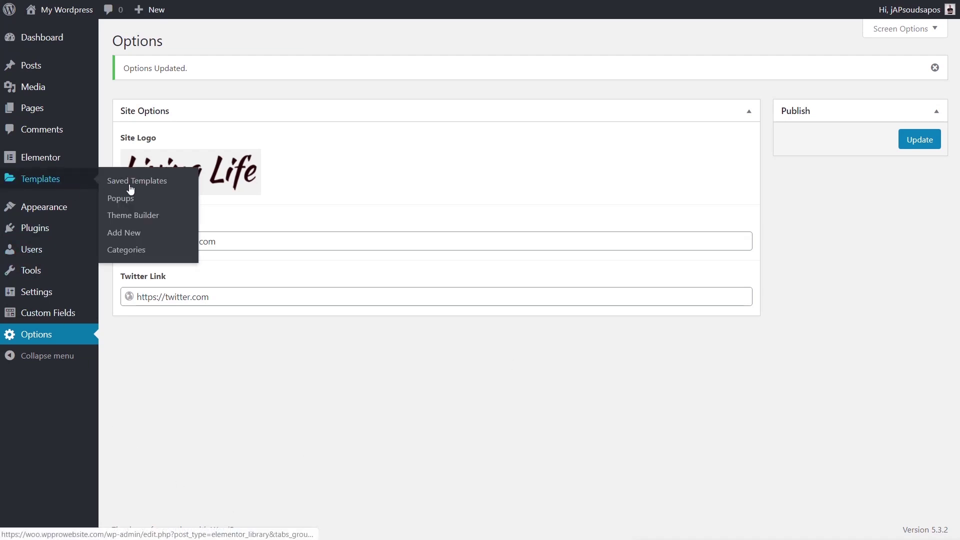
click(139, 216)
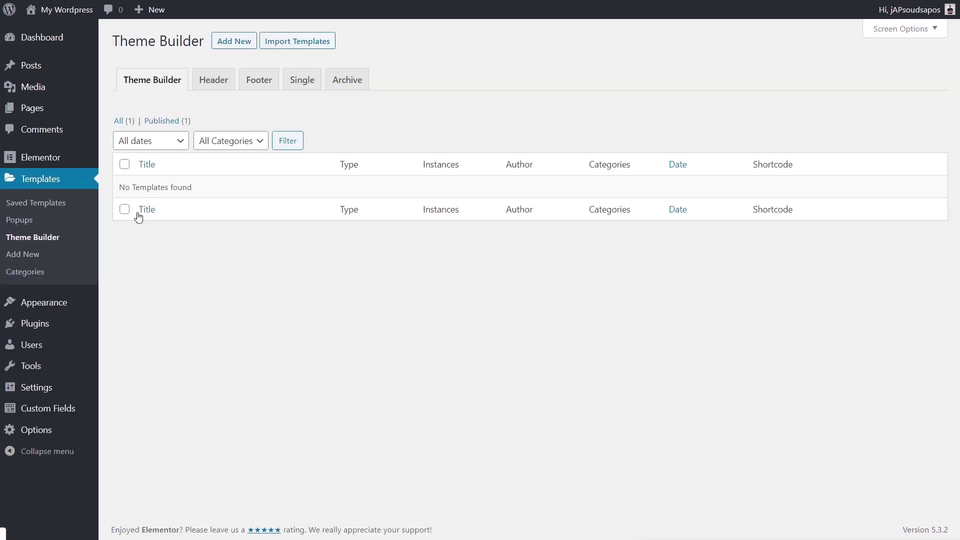
click(212, 81)
click(521, 318)
click(571, 326)
text(Default Header)
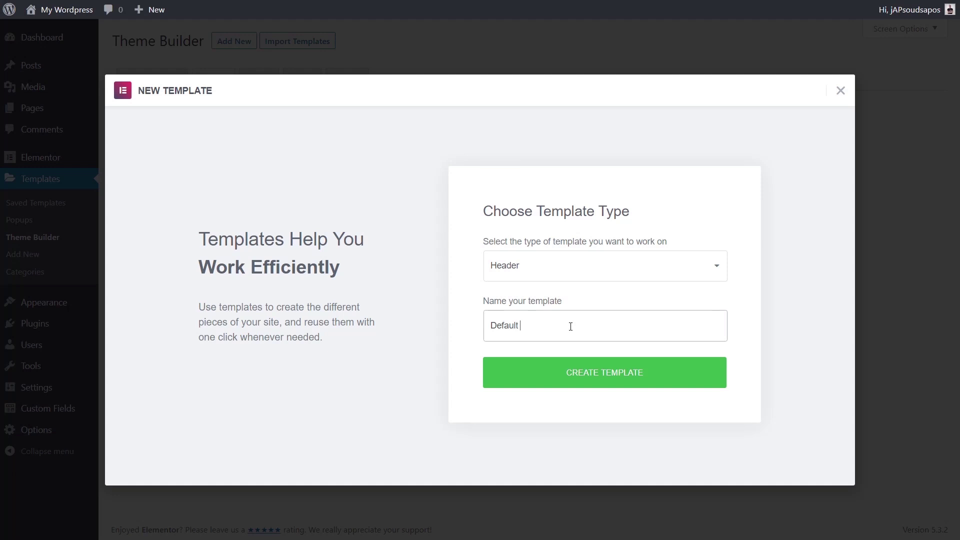
click(579, 381)
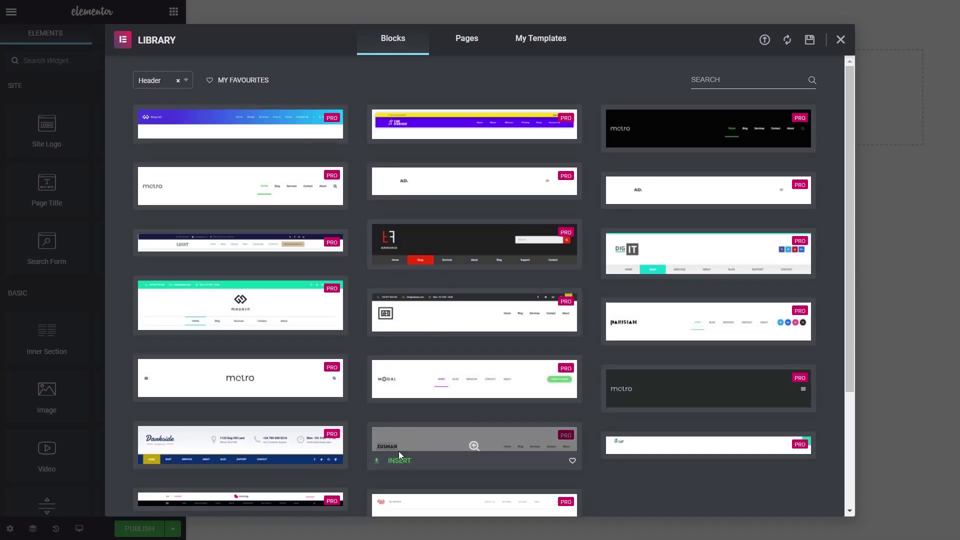
Step: Insert the prebuilt Animag header block and select its logo image widget
click(168, 504)
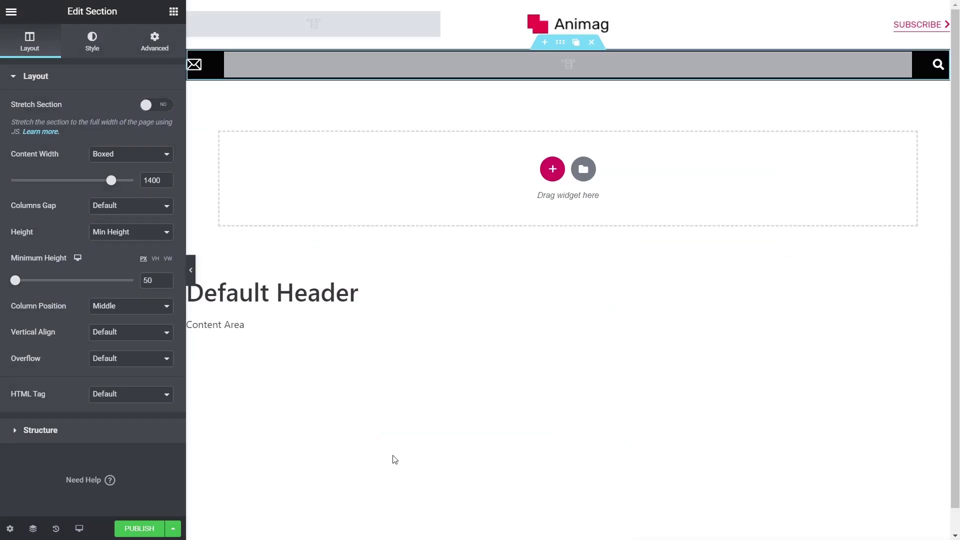
click(578, 31)
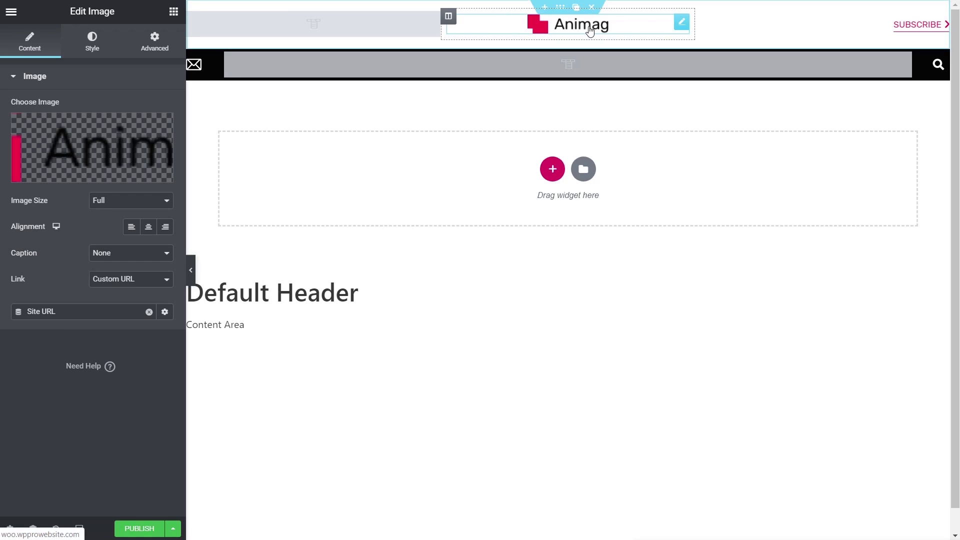
Step: Replace the static logo with an ACF Image Field dynamic tag keyed to Options:Site Logo
mouse_move(164, 169)
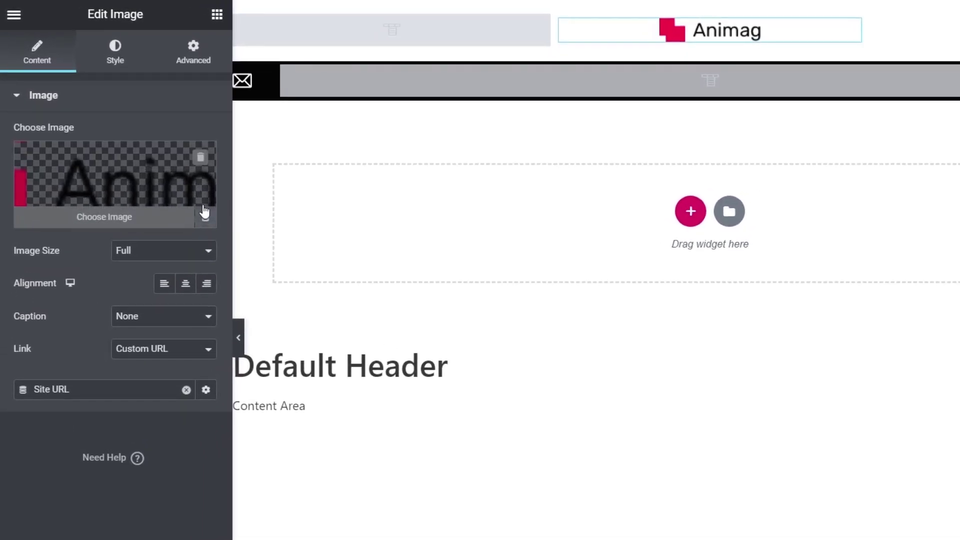
click(200, 157)
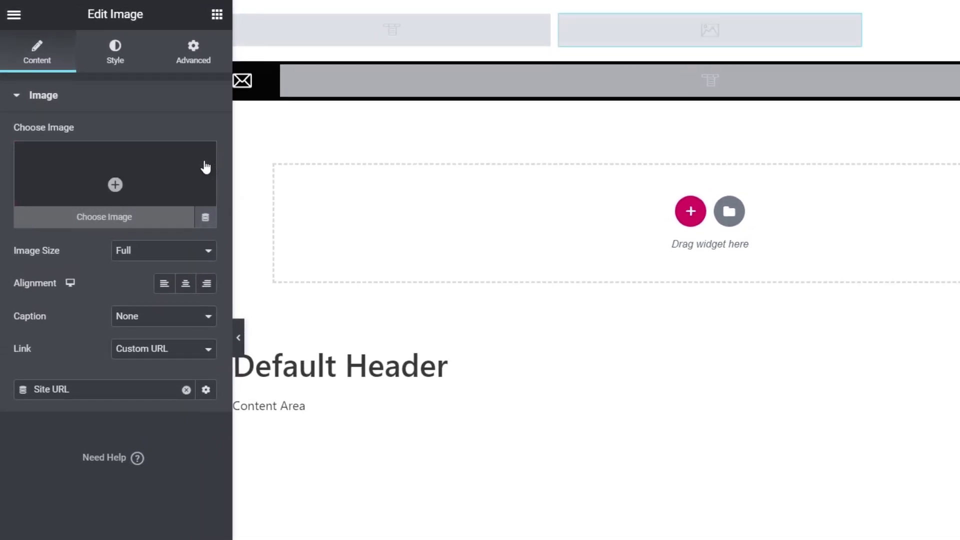
click(208, 221)
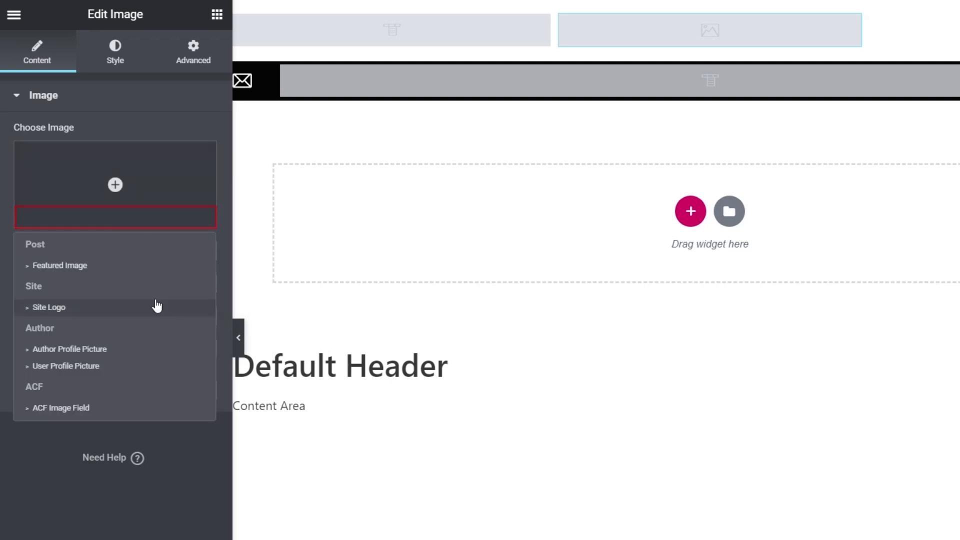
click(111, 411)
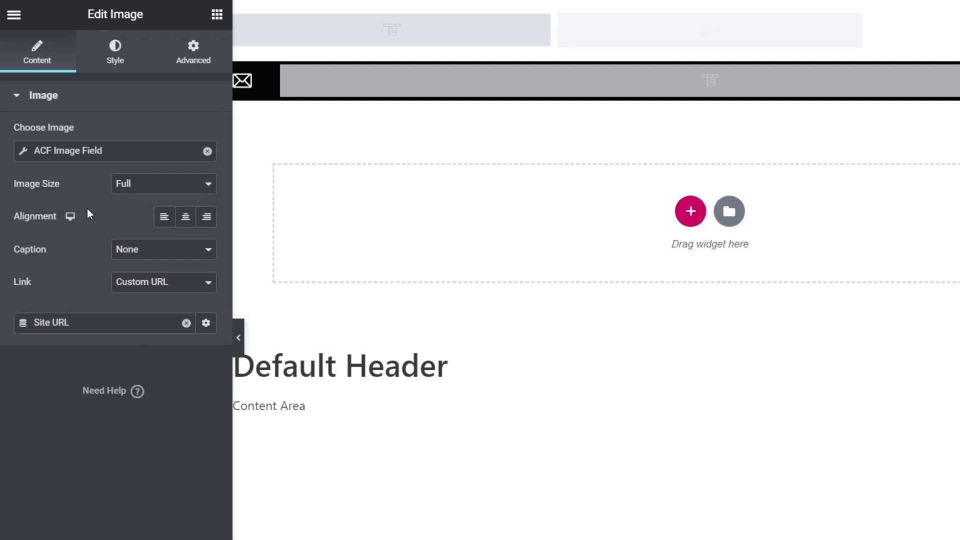
click(21, 151)
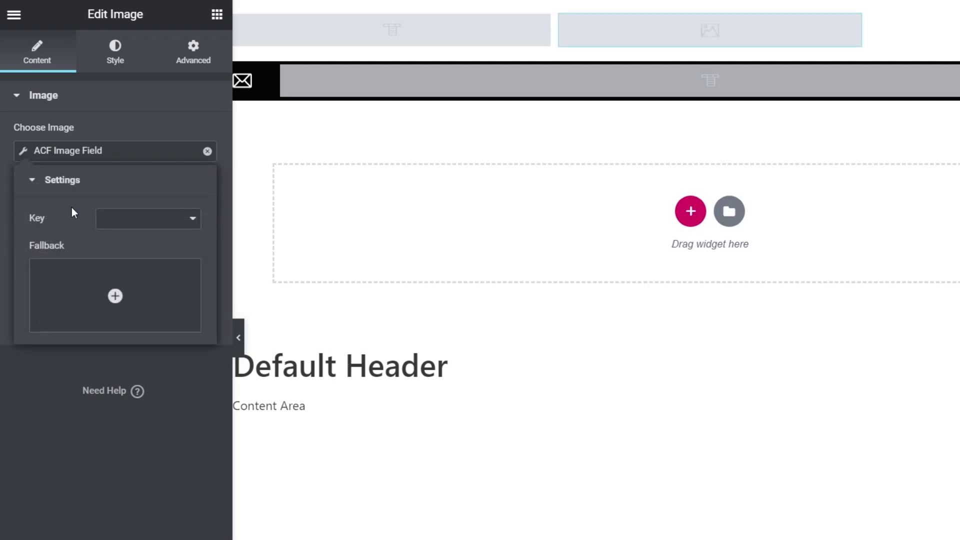
click(153, 223)
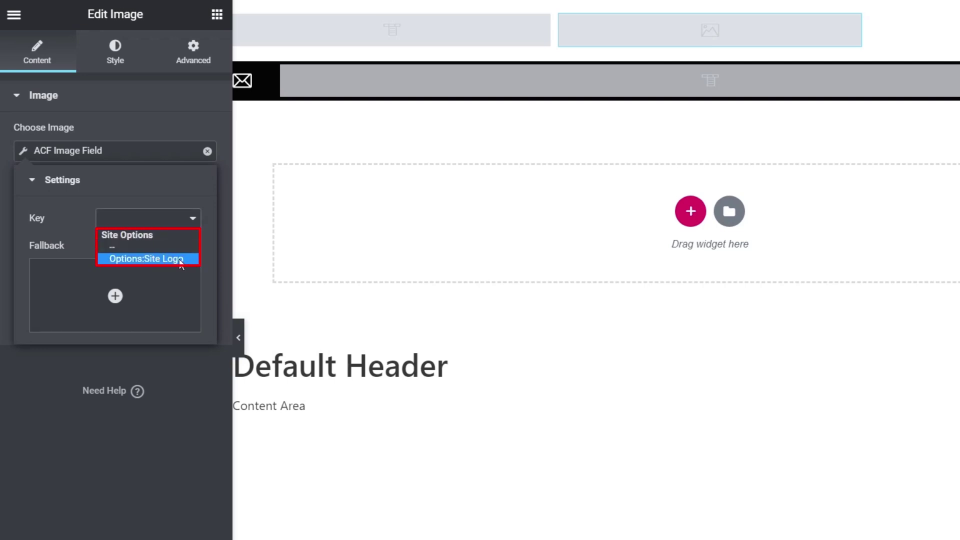
click(136, 259)
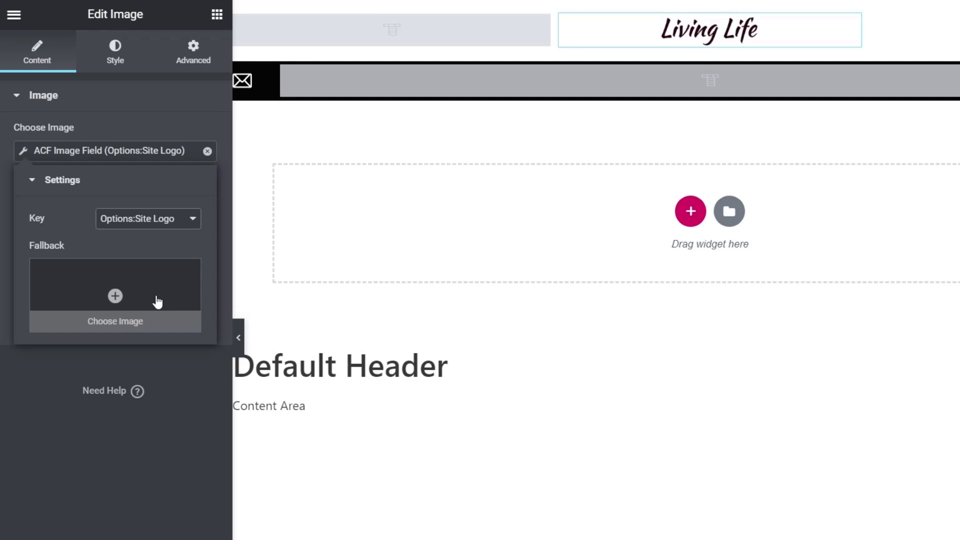
click(22, 149)
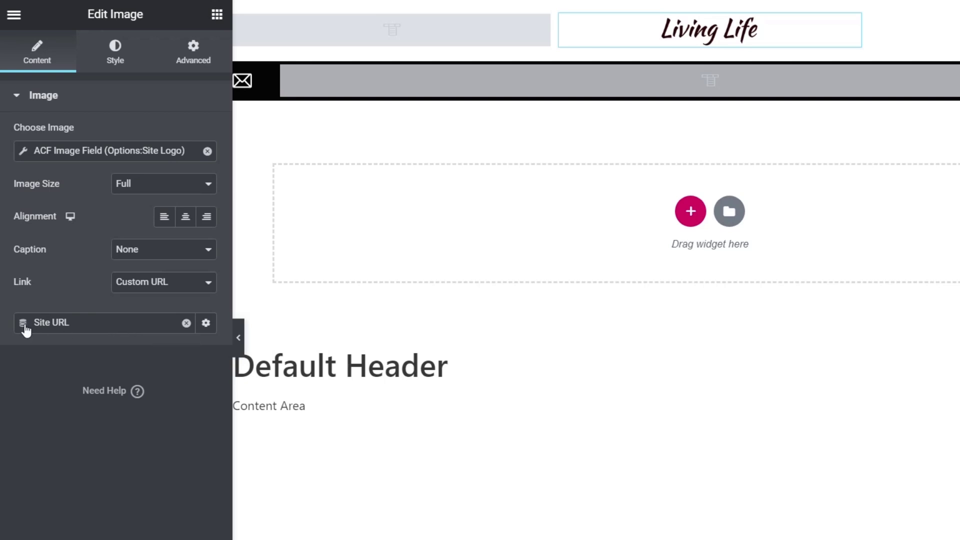
Step: Relink the logo to the dynamic Site URL and publish the header template
click(185, 323)
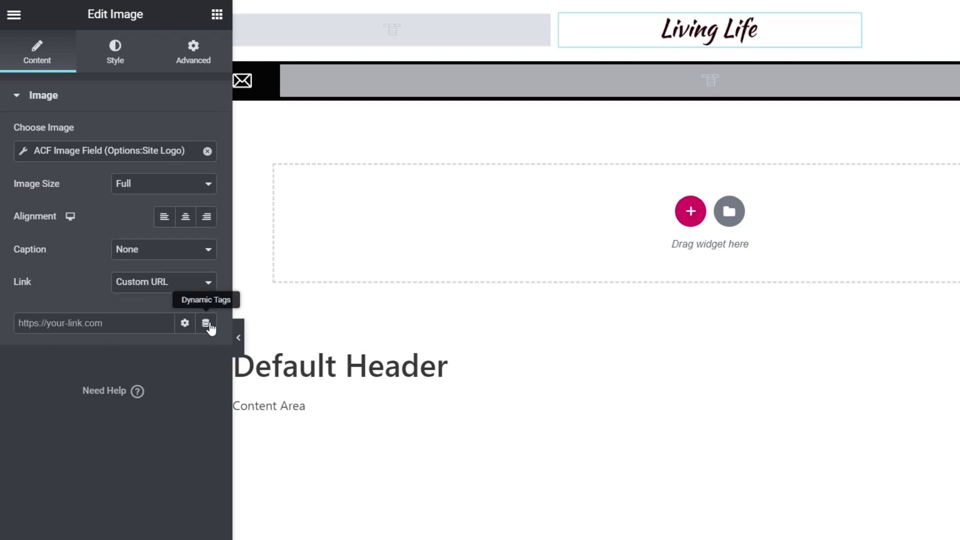
click(205, 323)
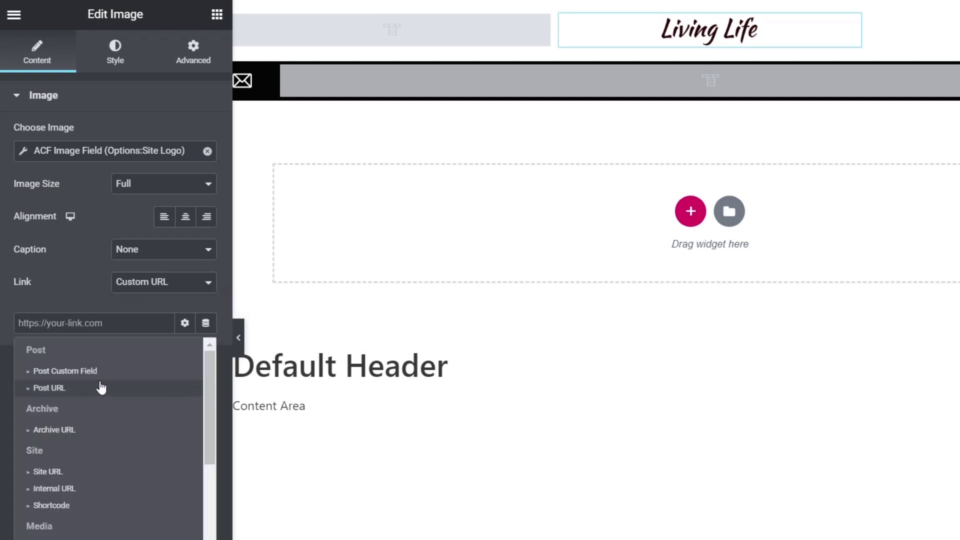
click(79, 472)
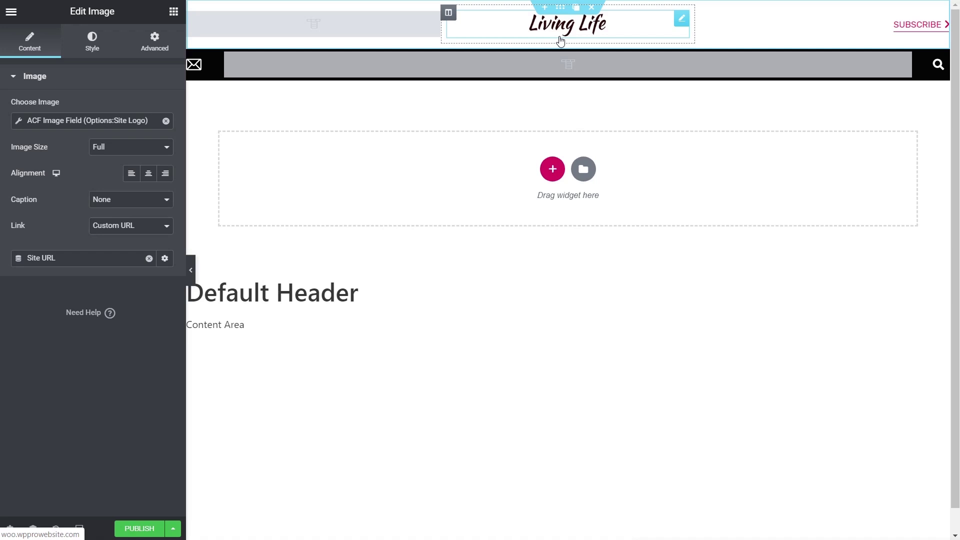
click(136, 527)
Step: Display the header on the Entire Site, save and close, then delete the Subscribe link
click(488, 317)
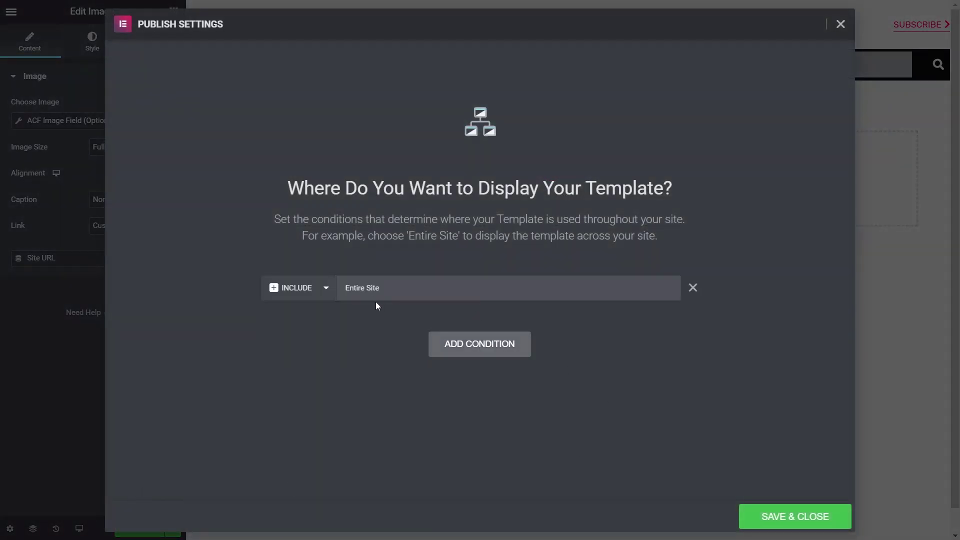
click(800, 520)
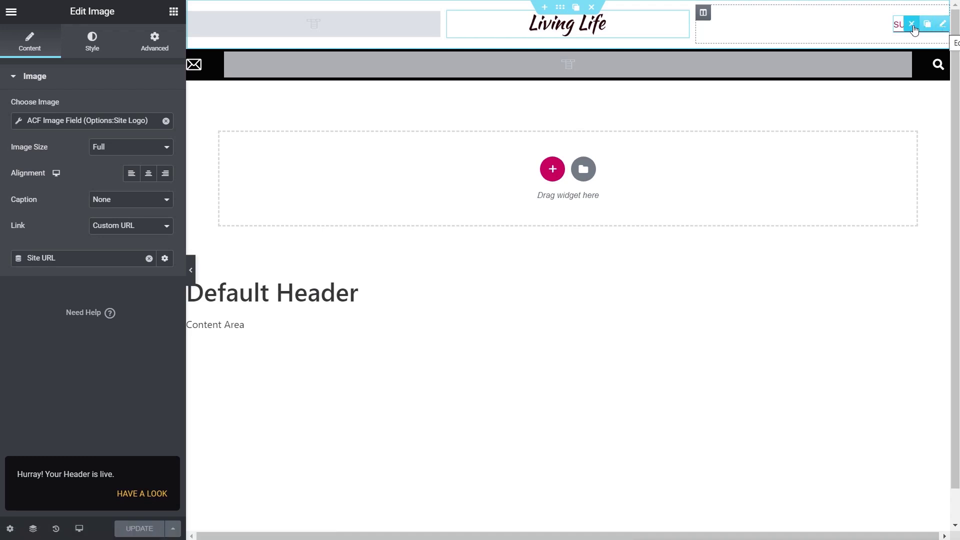
click(911, 24)
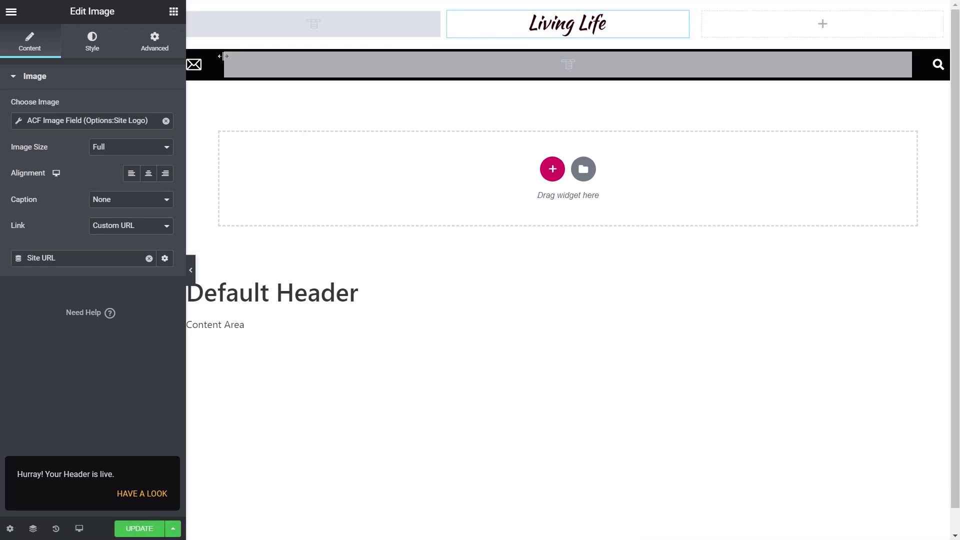
Step: Try a Social Icons widget in the right column, inspect its Facebook item, then return to widgets
click(173, 11)
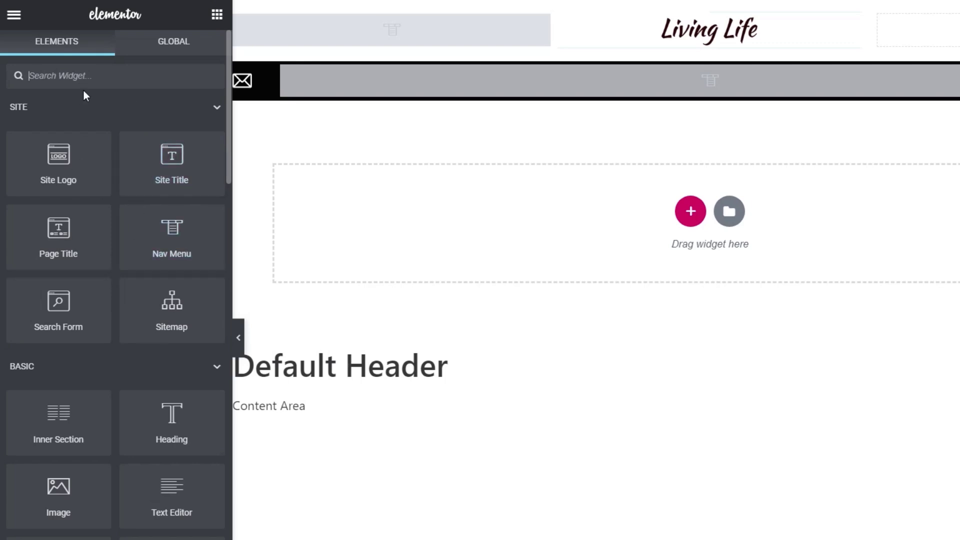
text(social)
drag(43, 129, 919, 30)
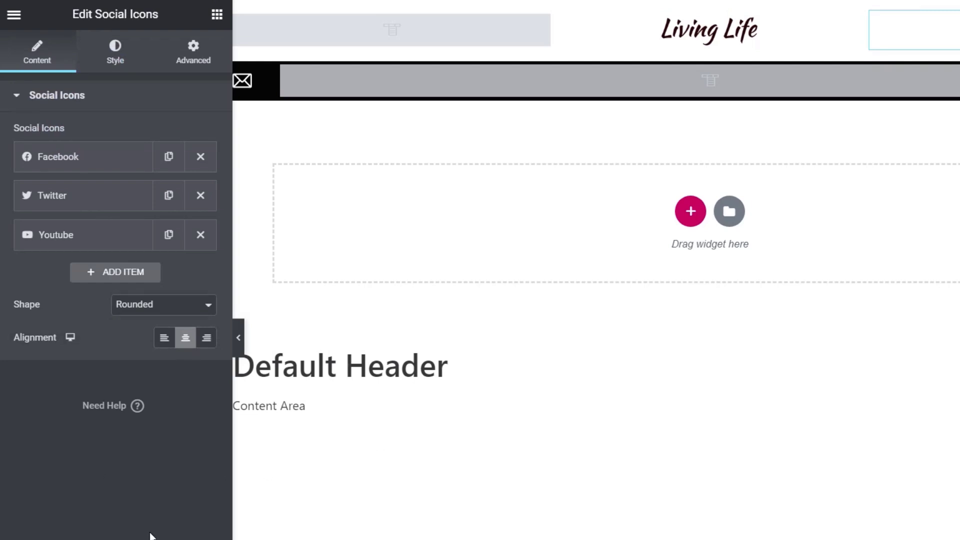
click(85, 163)
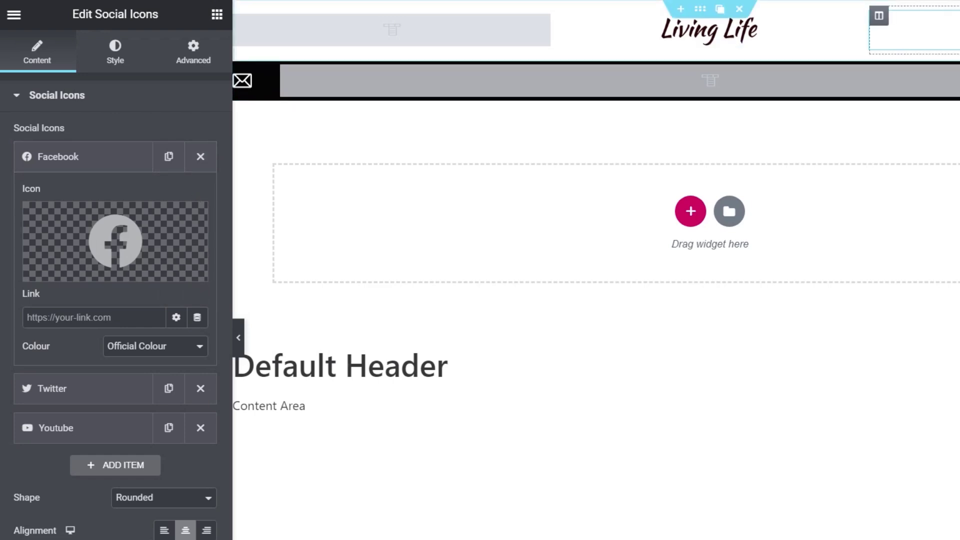
click(216, 14)
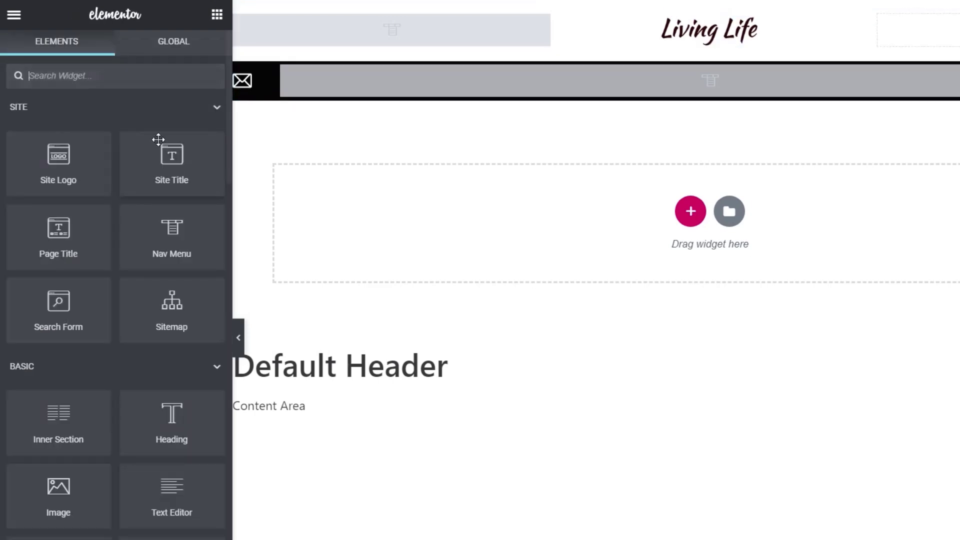
Step: Add an Icon widget to the header's right slot using the round Facebook icon
text(icon)
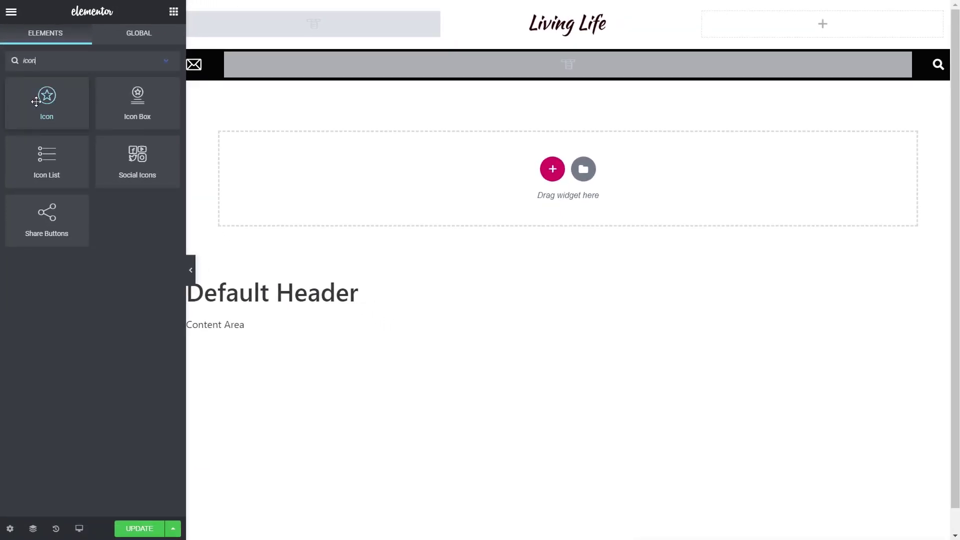
drag(36, 102, 832, 25)
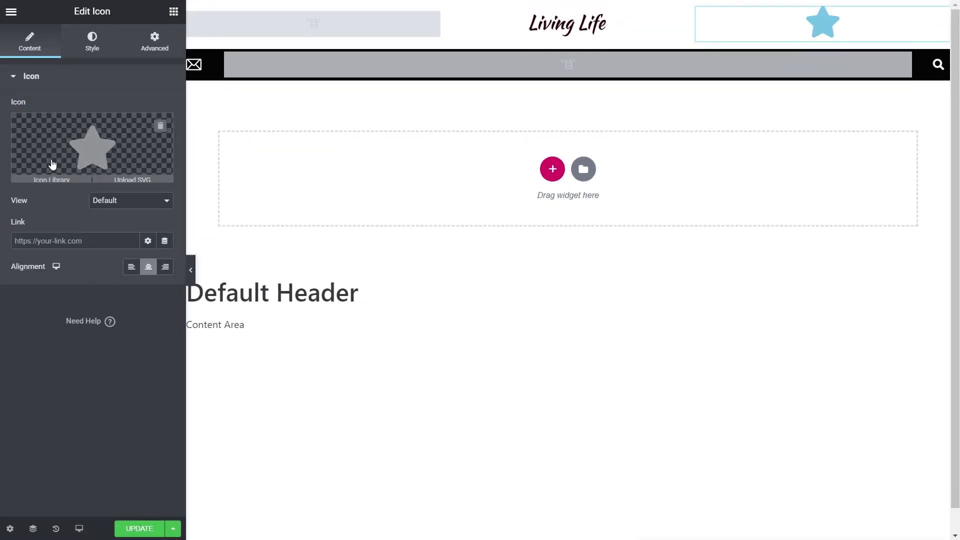
click(52, 175)
click(588, 81)
text(face)
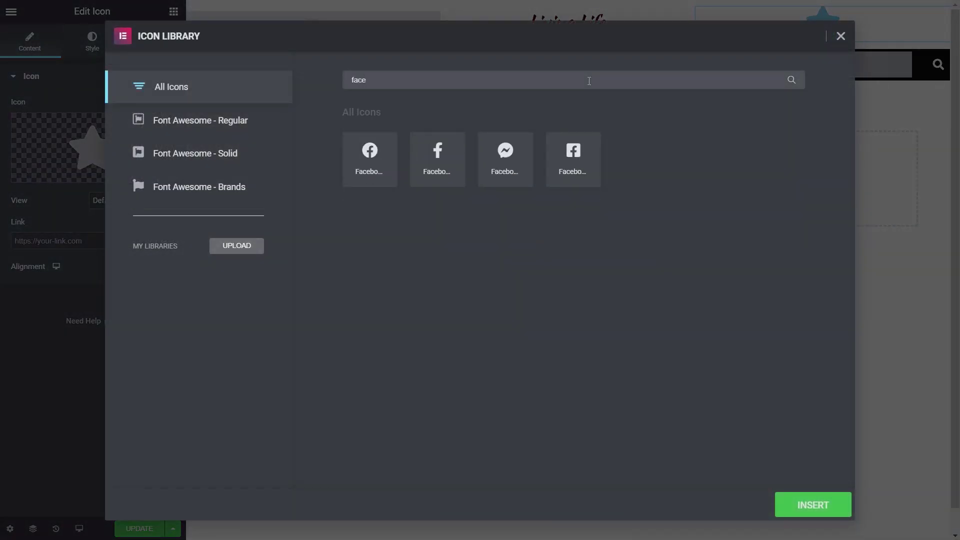
click(372, 159)
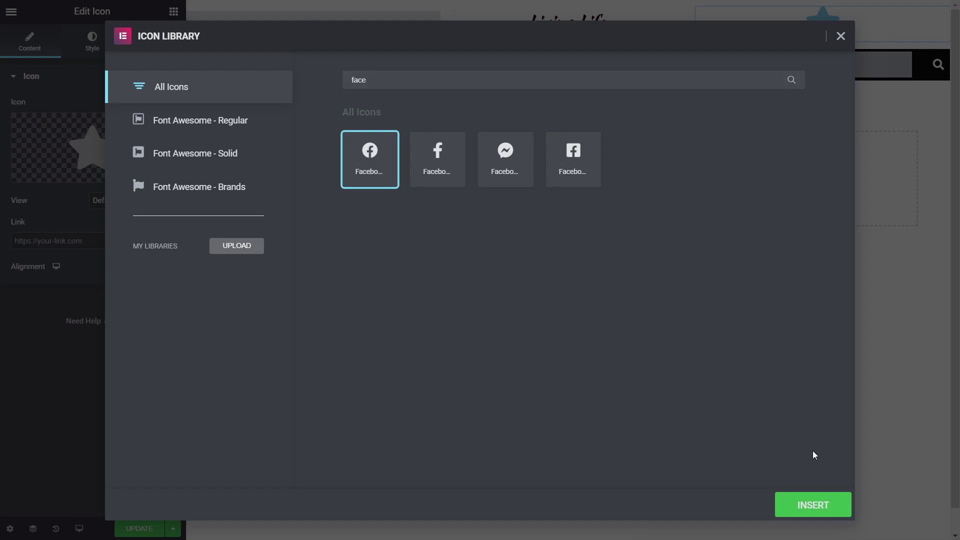
click(813, 505)
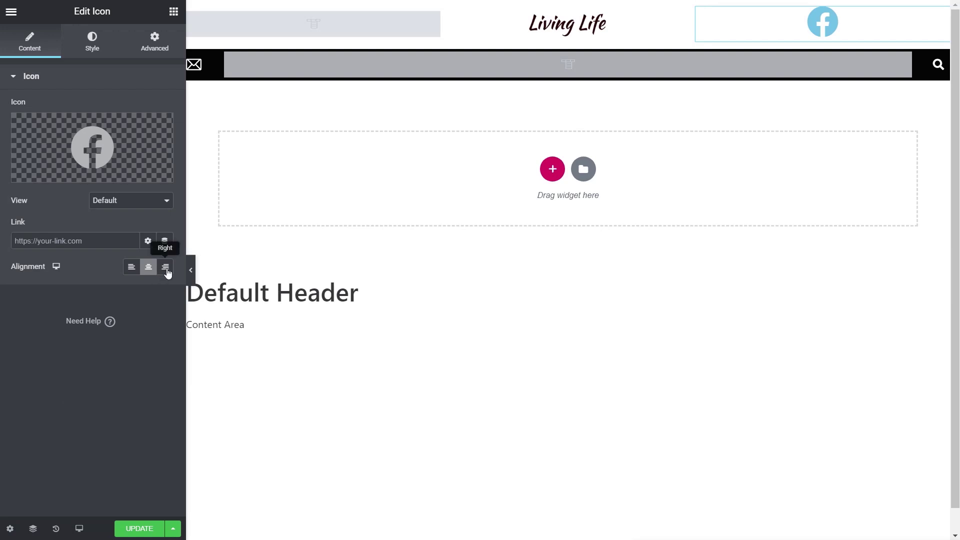
Step: Right-align the Facebook icon and list the dynamic tag choices for its link
click(166, 269)
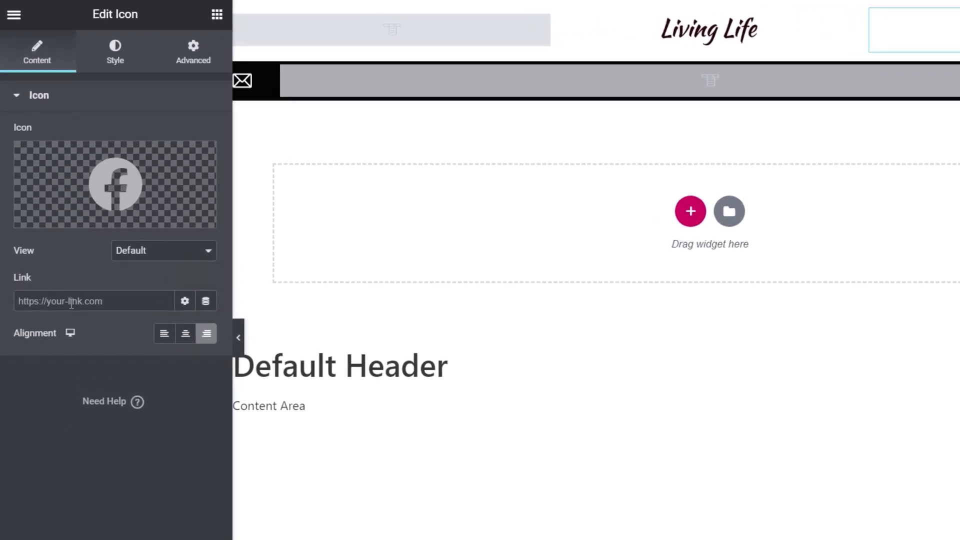
click(206, 301)
drag(209, 336, 212, 439)
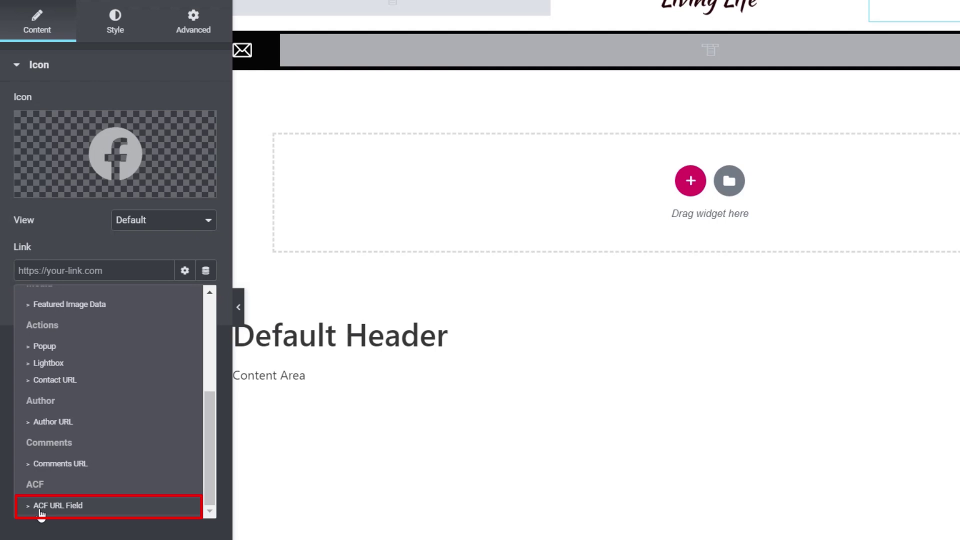
Step: Link the Facebook icon to ACF URL Field Options:Facebook Link, opening in a new window
click(40, 509)
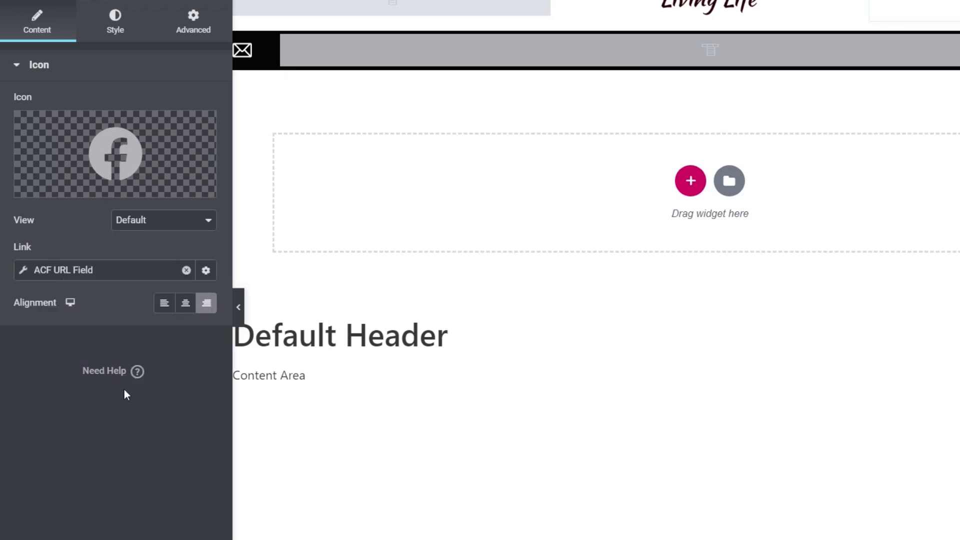
click(23, 275)
click(129, 338)
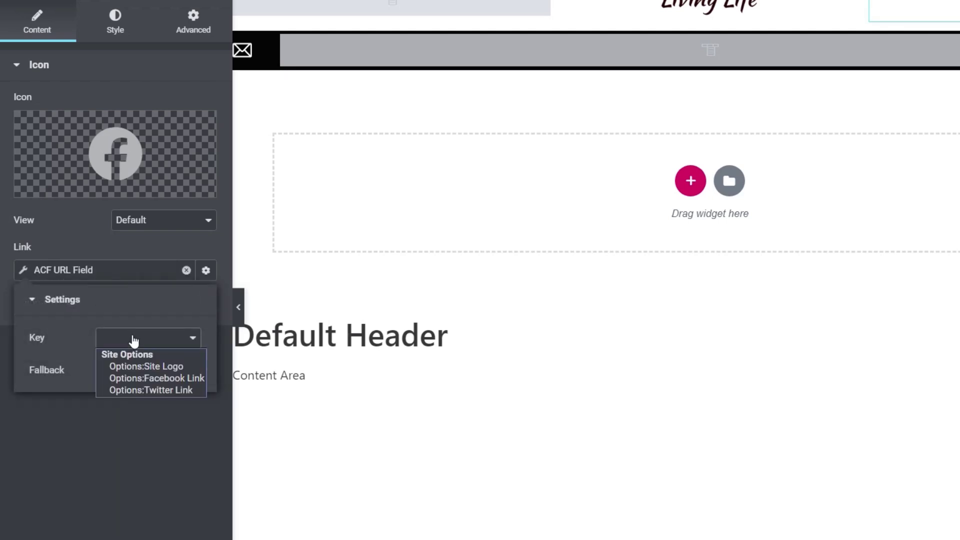
click(171, 378)
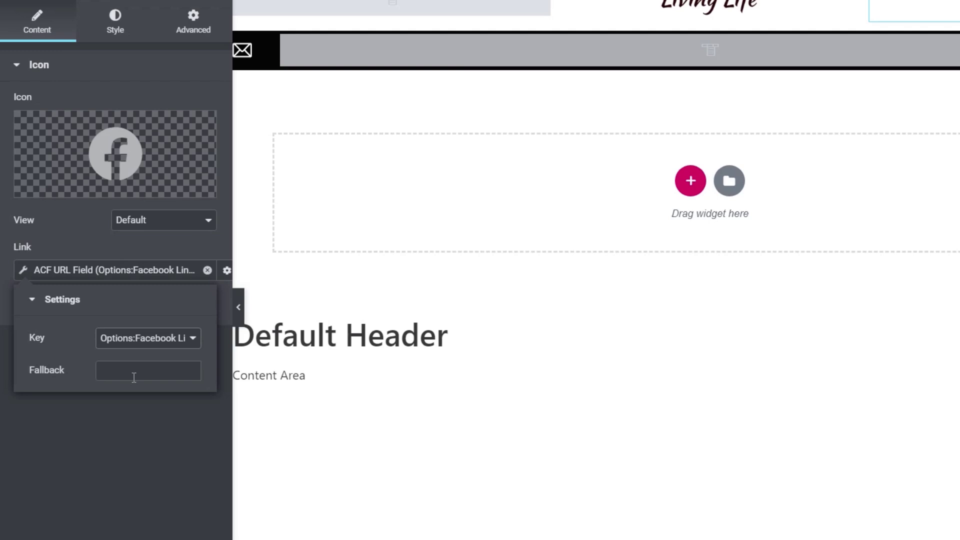
click(117, 446)
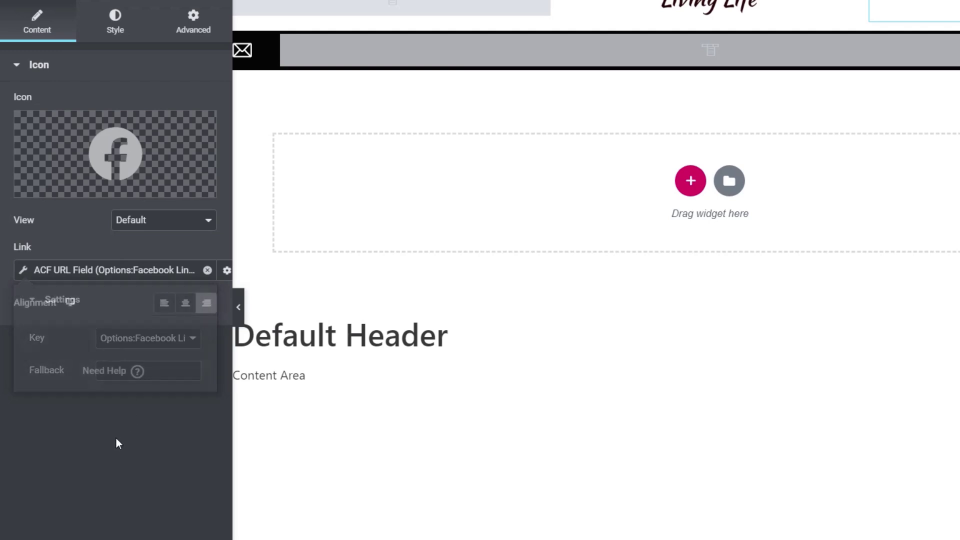
click(227, 270)
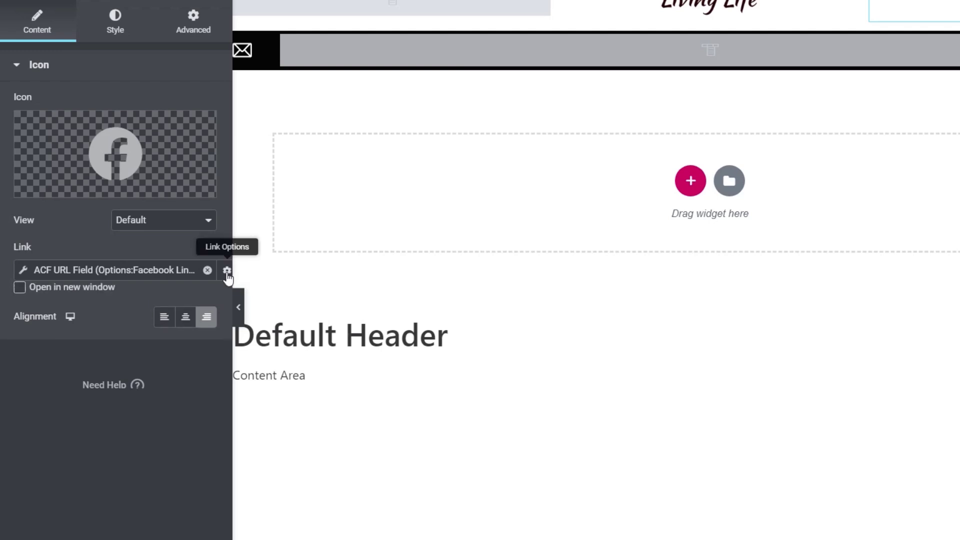
click(25, 296)
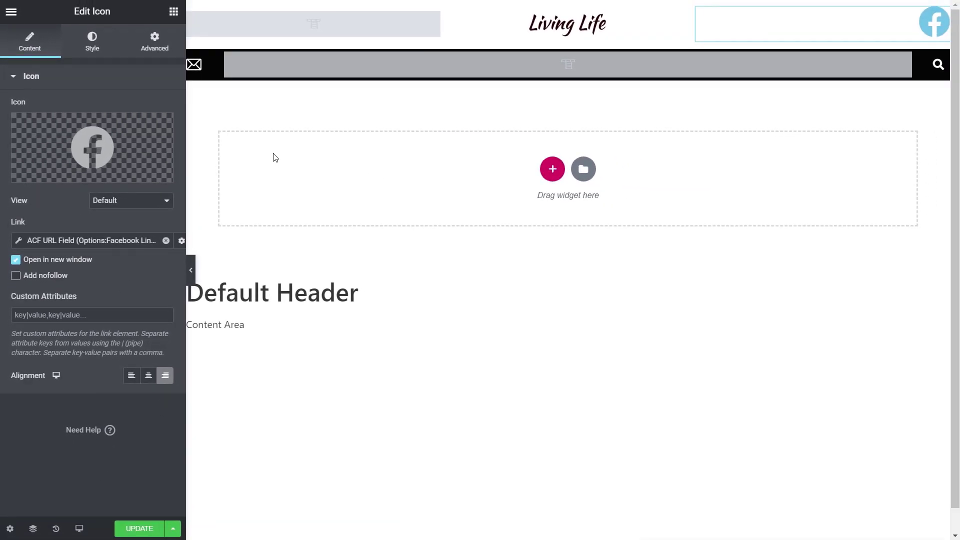
Step: Shrink the Facebook icon to about size 24 and hide it when its condition Is empty
click(104, 41)
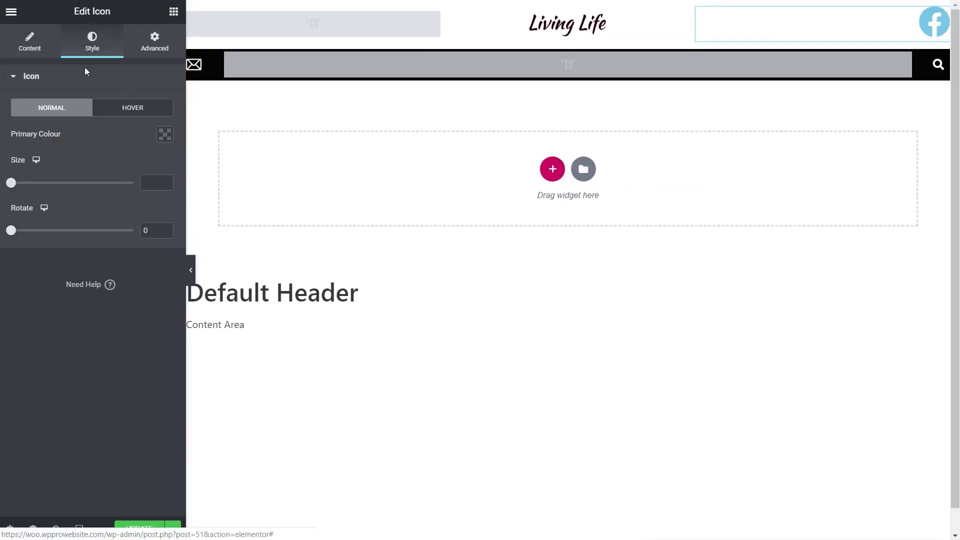
drag(11, 183, 18, 185)
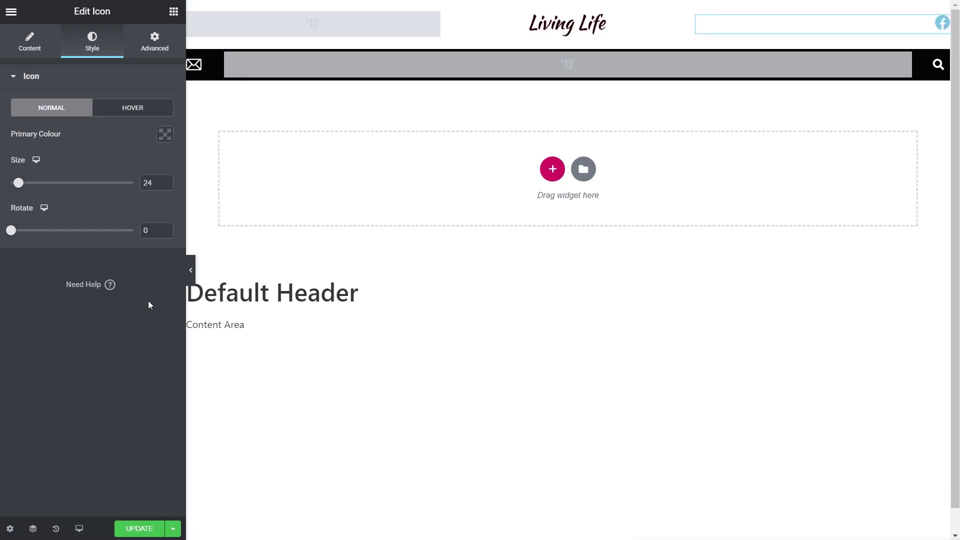
click(155, 40)
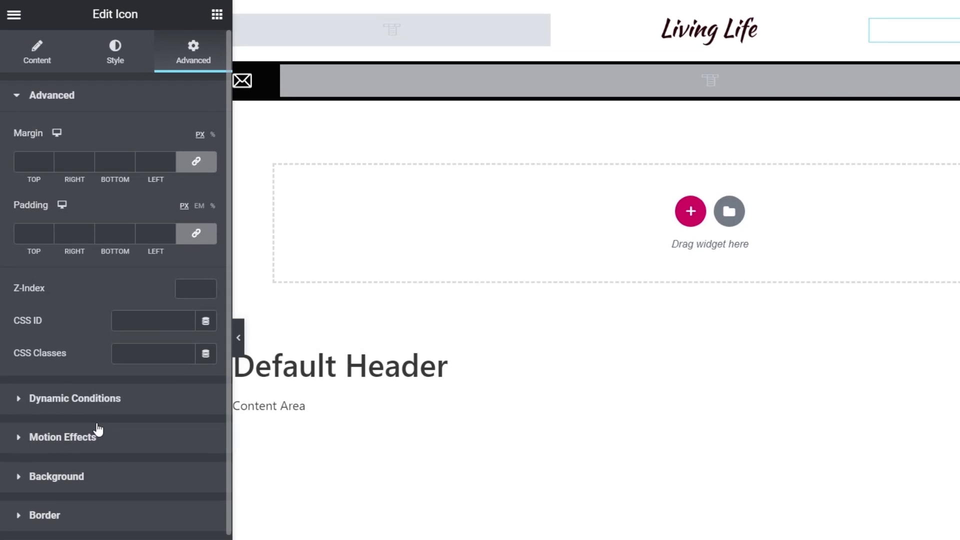
click(17, 398)
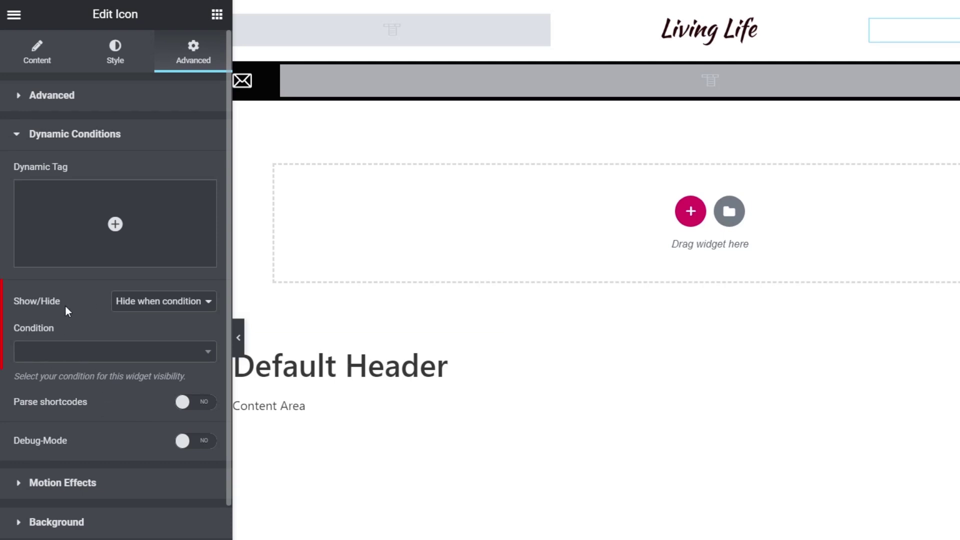
click(142, 306)
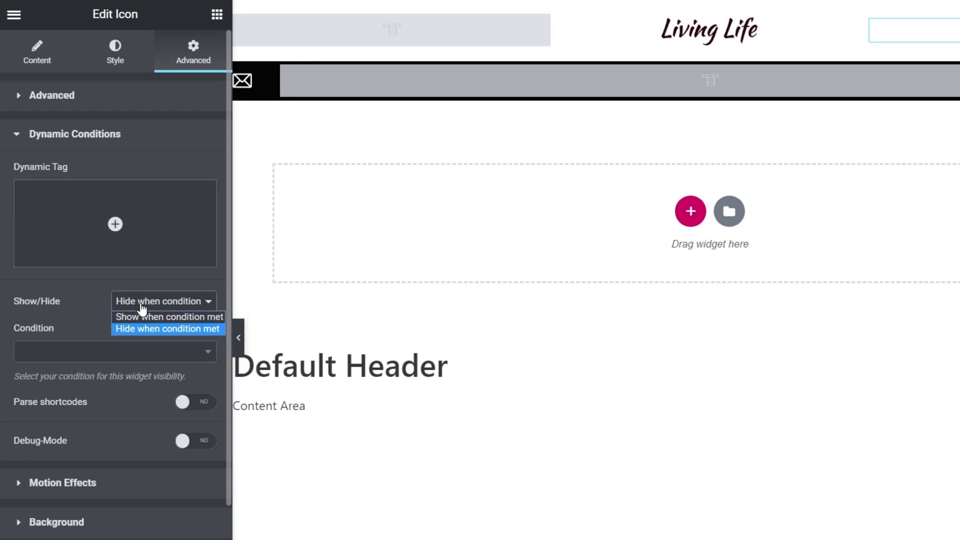
click(168, 329)
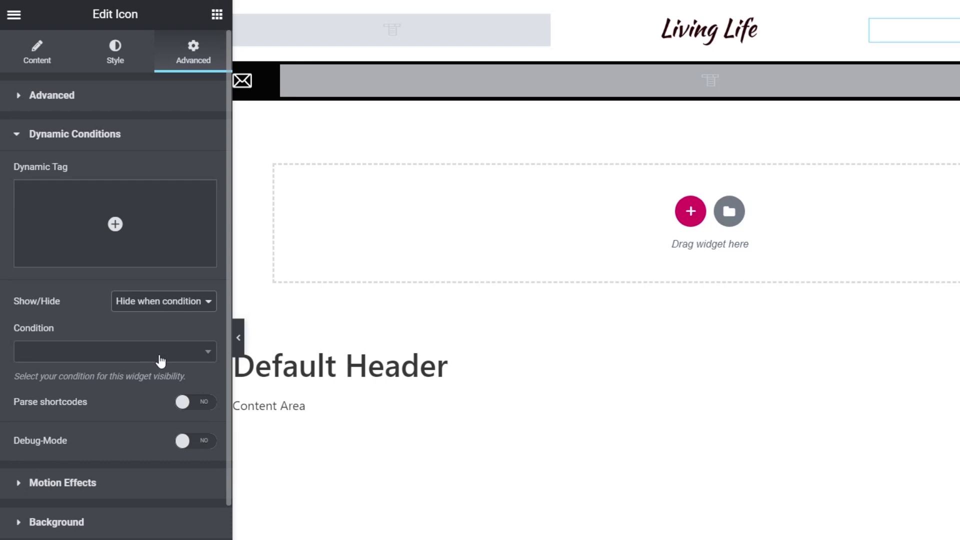
click(100, 358)
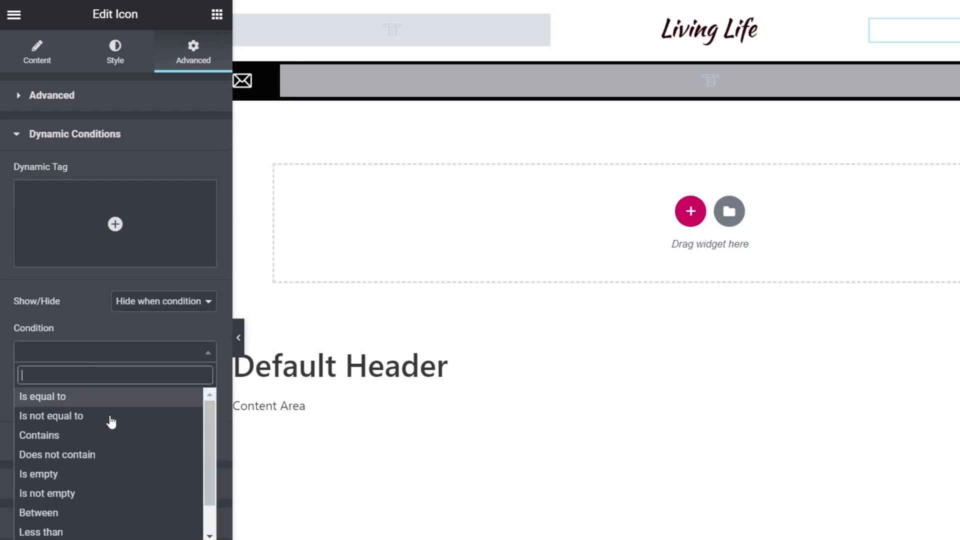
click(50, 477)
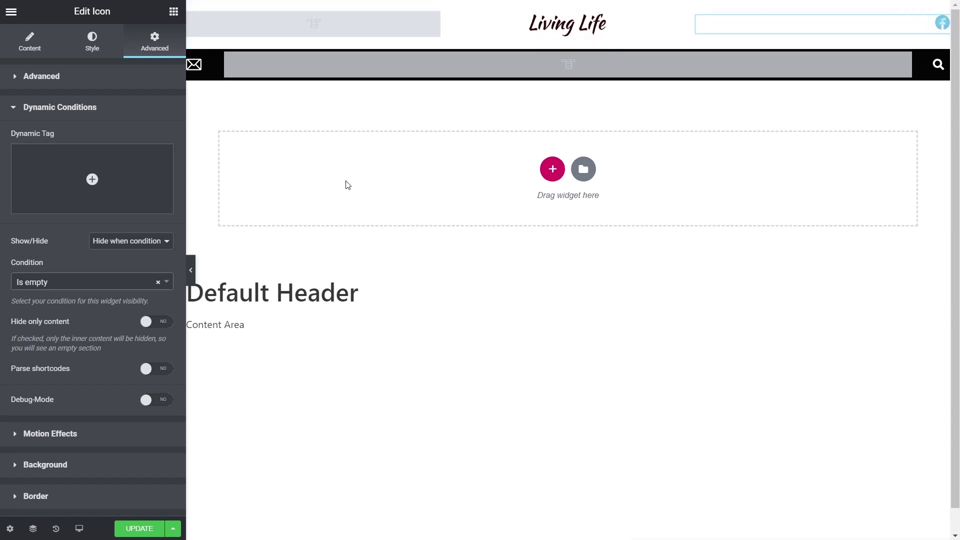
mouse_move(122, 165)
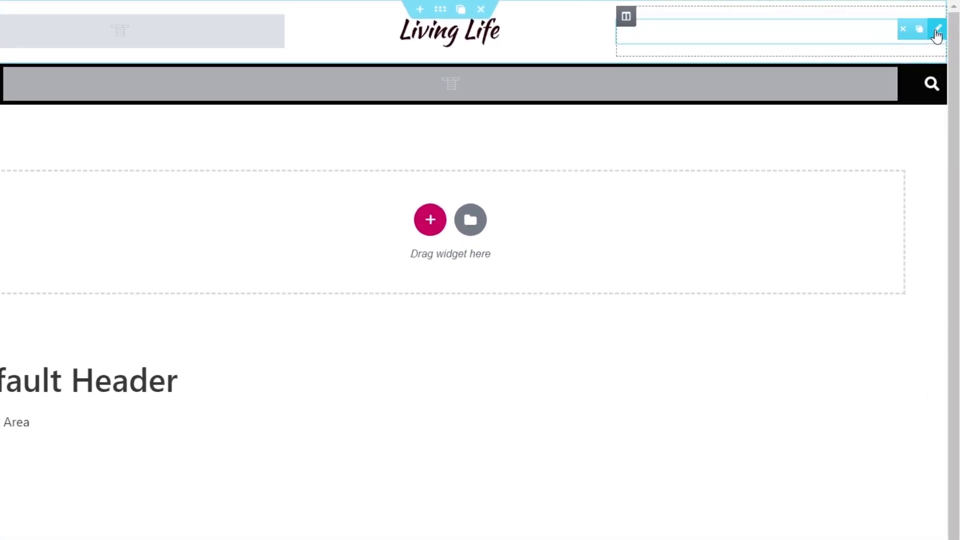
Step: Reopen the header's Facebook icon settings and review its positioning width choices
click(935, 31)
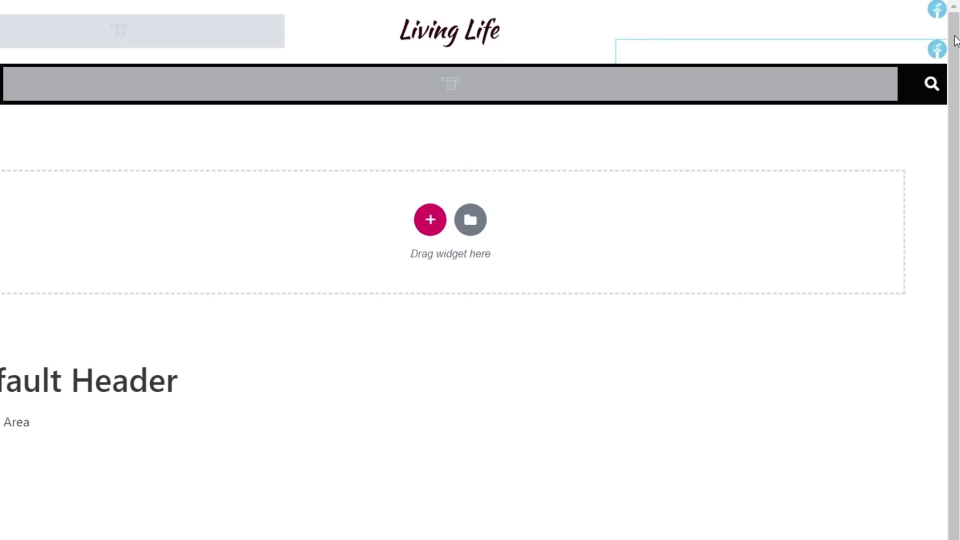
mouse_move(924, 53)
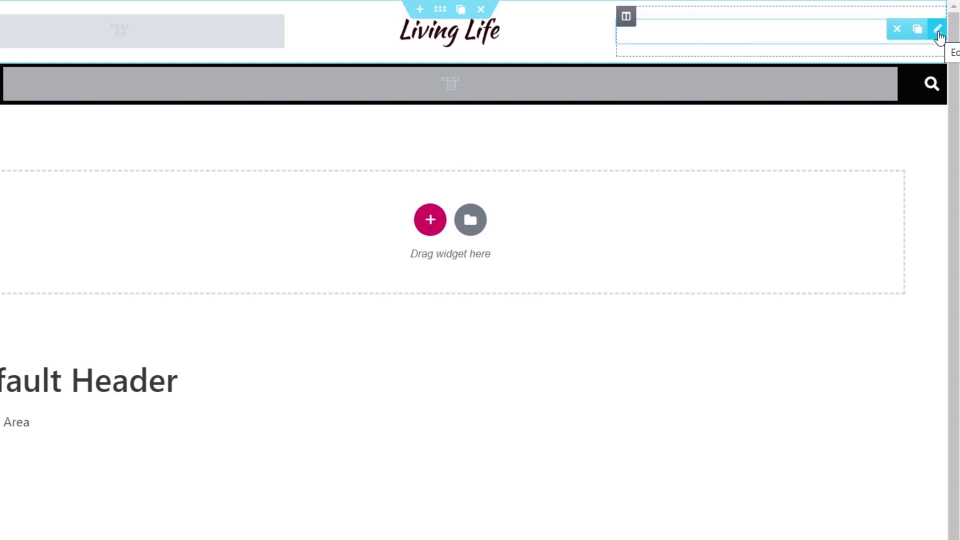
click(938, 32)
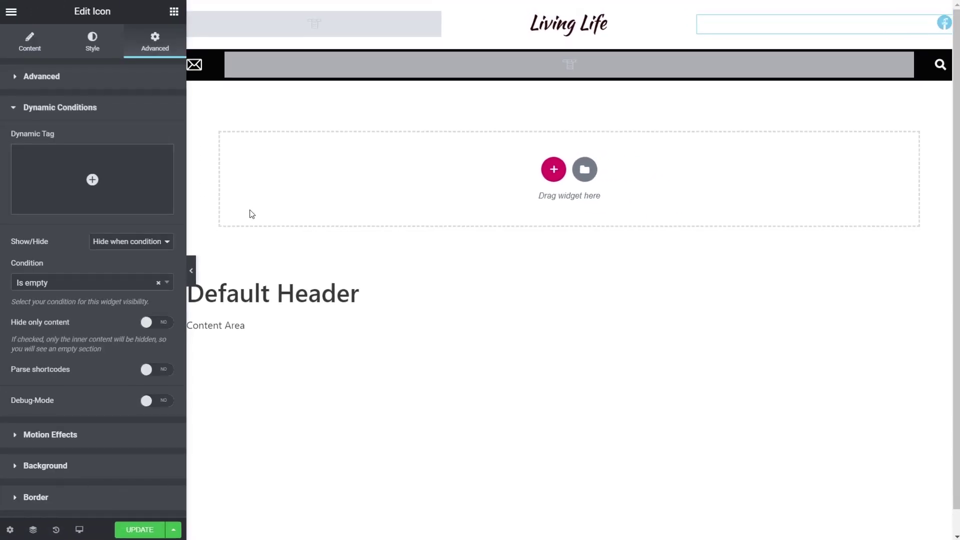
scroll(97, 414, down, 4)
scroll(120, 520, down, 1)
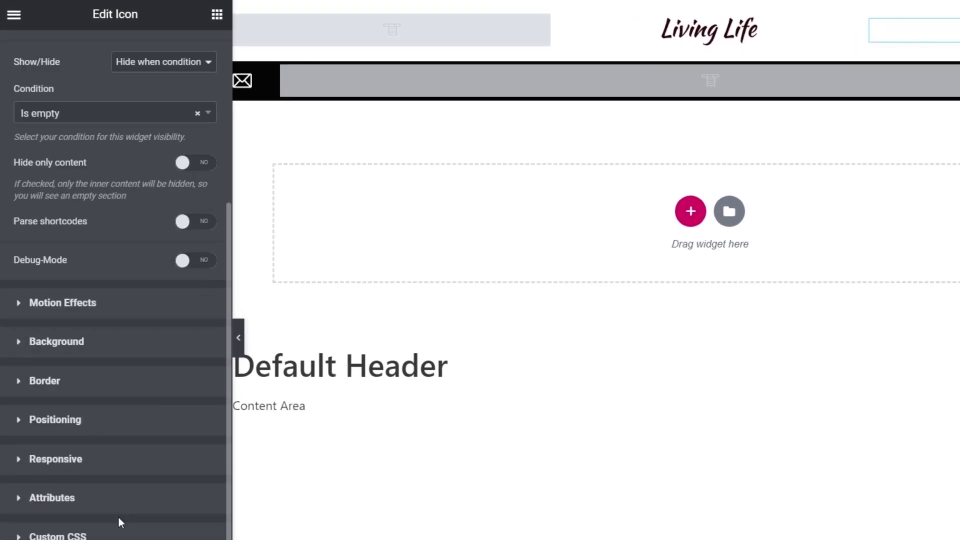
click(69, 428)
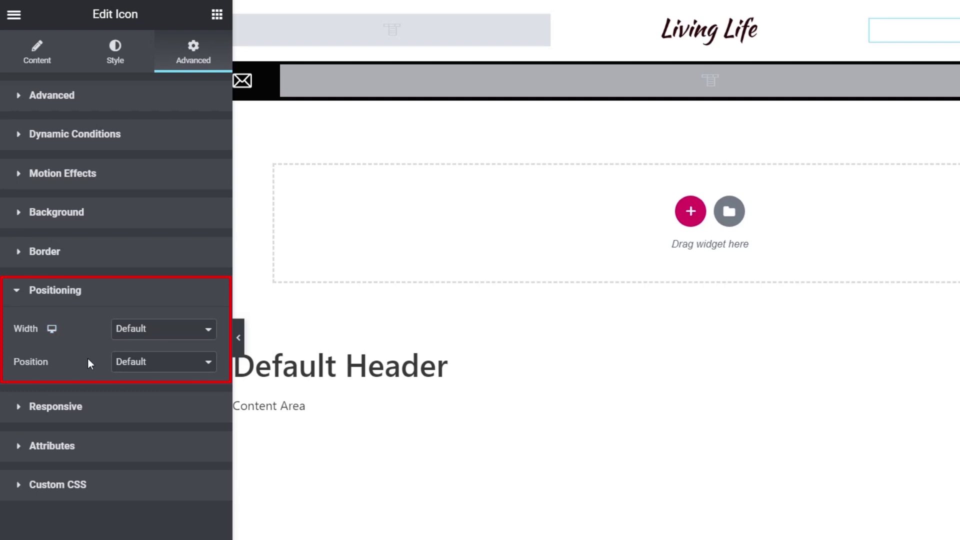
click(170, 330)
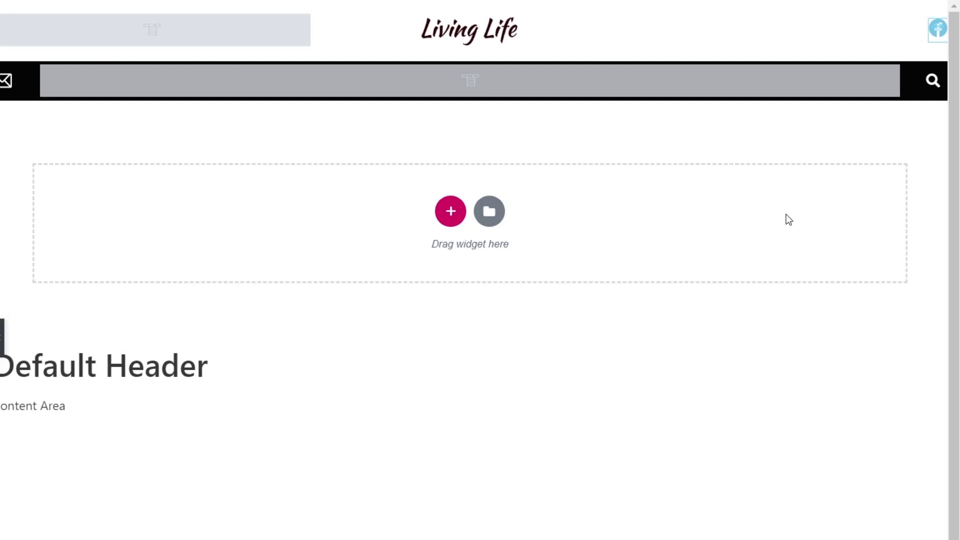
Step: Give the Facebook icon 5 px padding on all sides and duplicate it
click(923, 30)
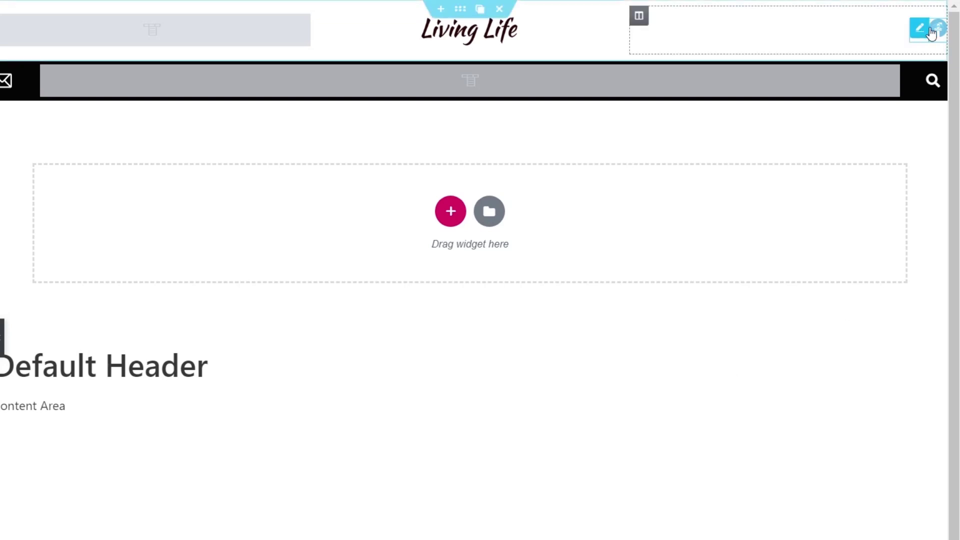
mouse_move(937, 32)
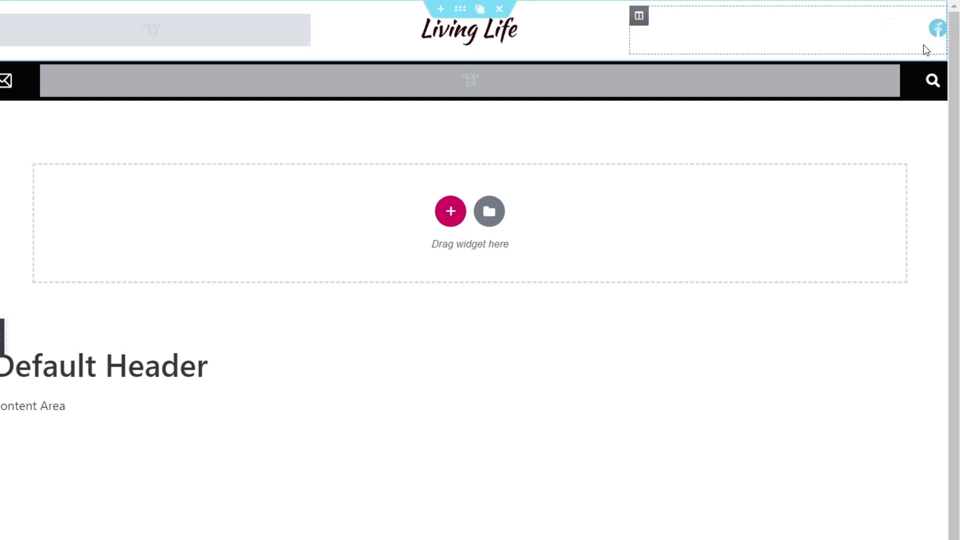
click(938, 30)
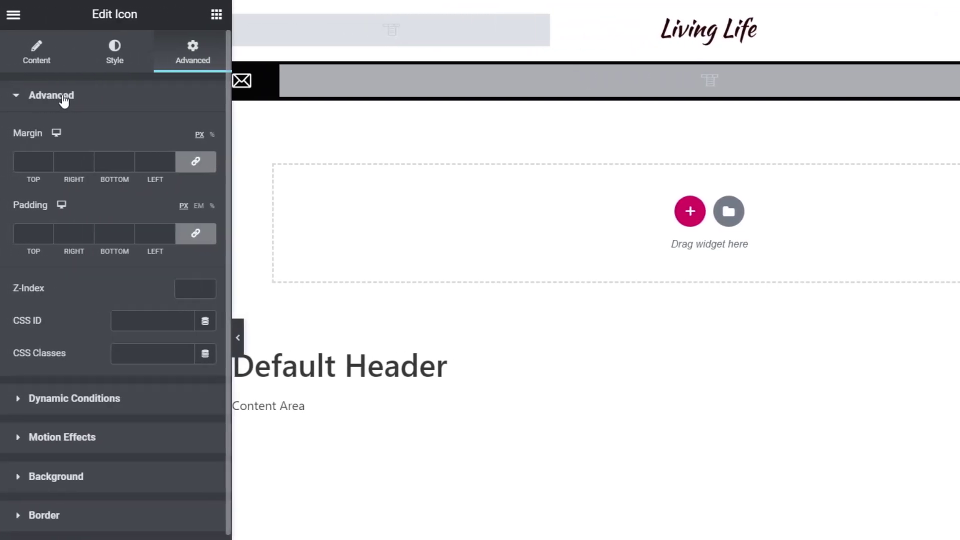
click(27, 235)
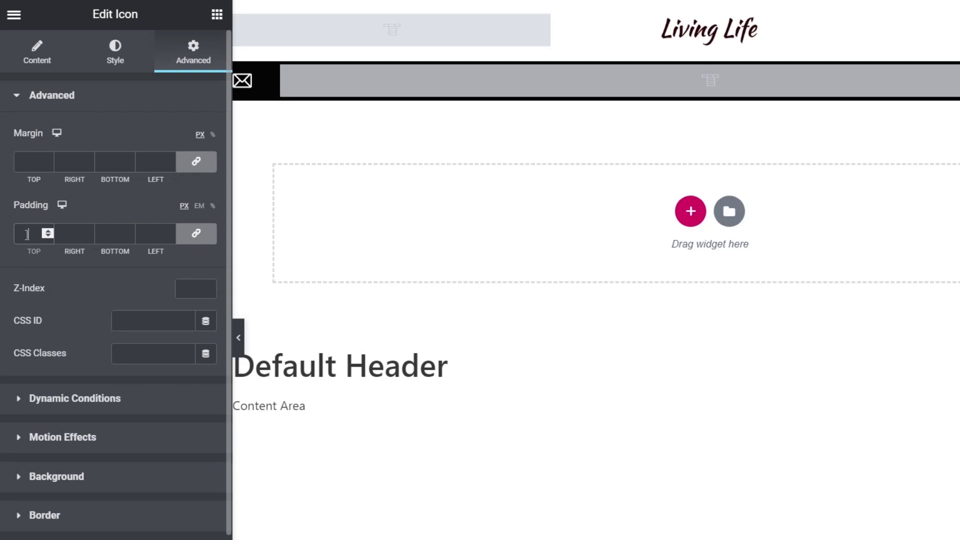
text(5)
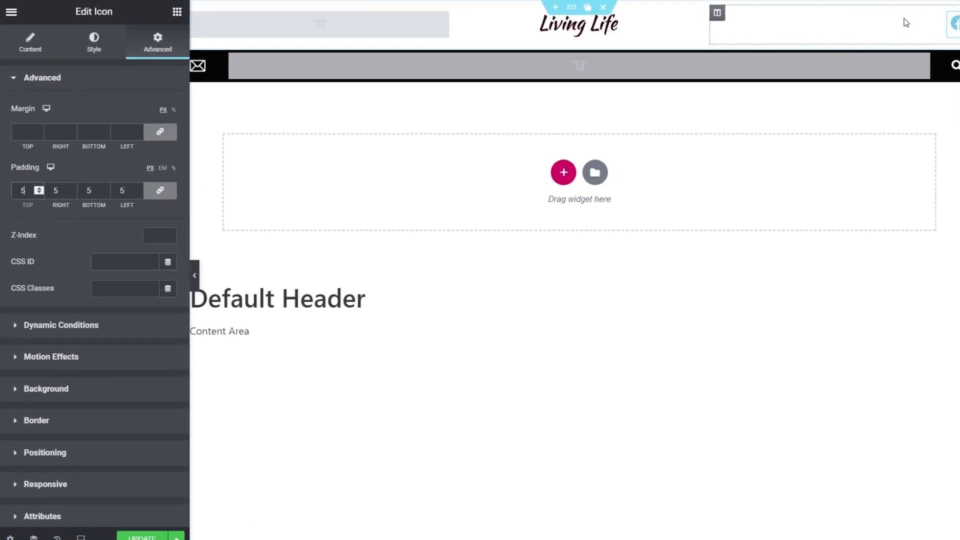
key(ctrl+d)
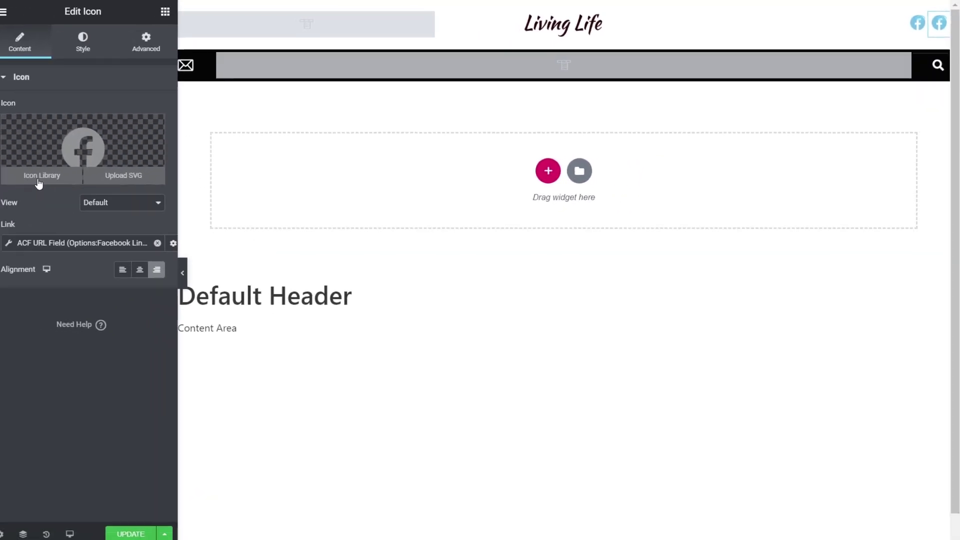
Step: Change the second header icon to the Twitter icon
click(39, 184)
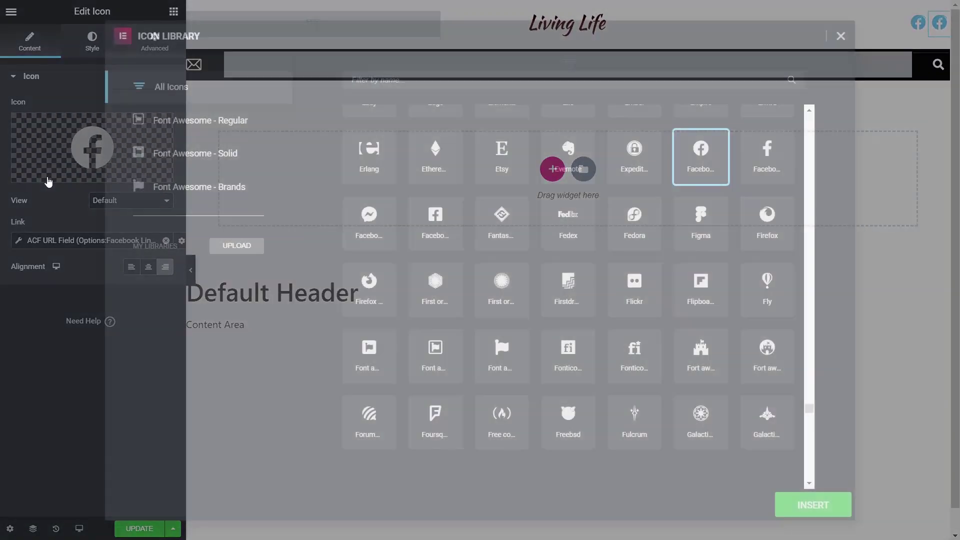
text(twi)
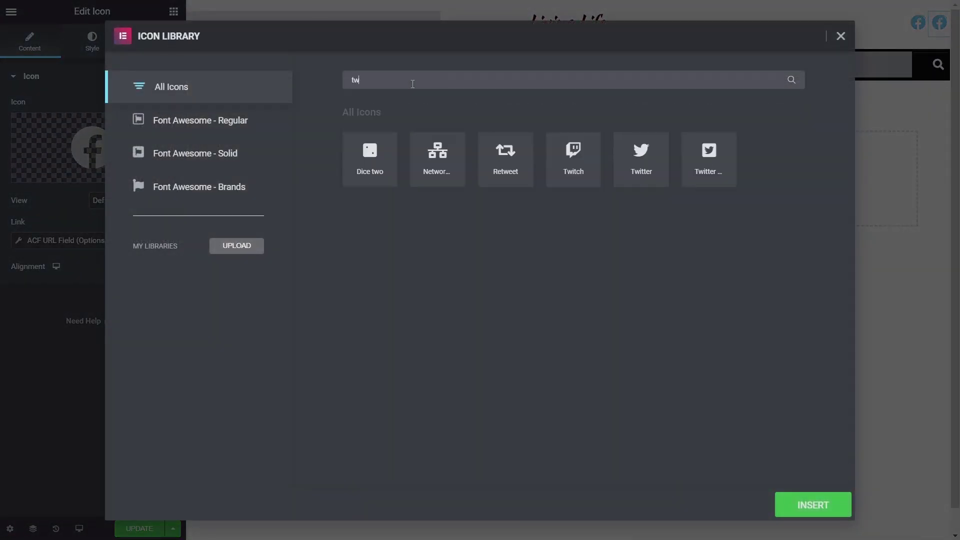
click(433, 150)
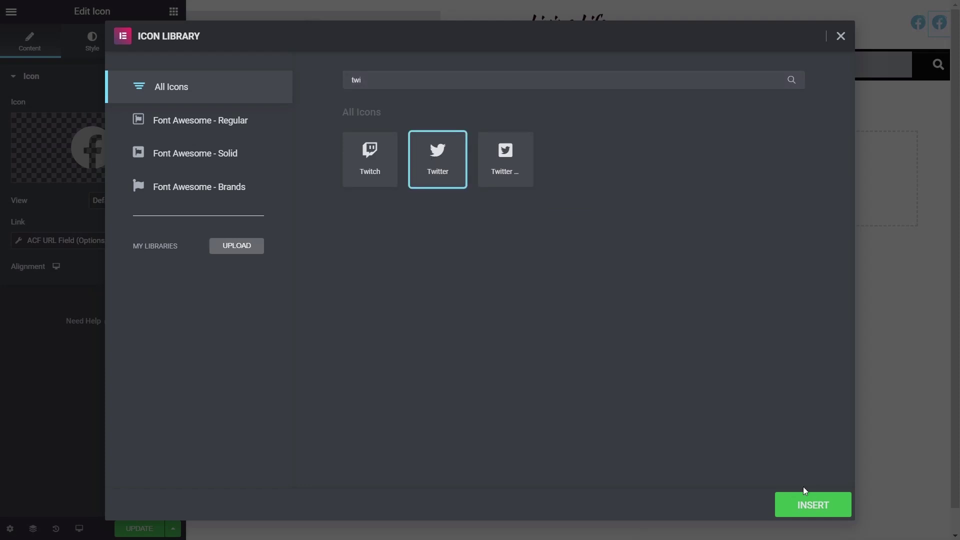
click(815, 505)
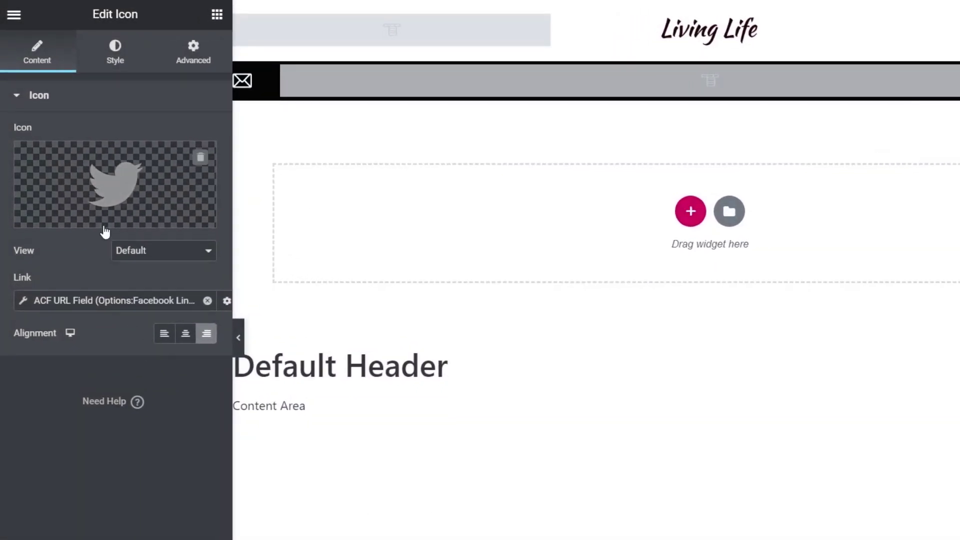
Step: Set the Twitter icon's dynamic link key to Options:Twitter Link
click(24, 302)
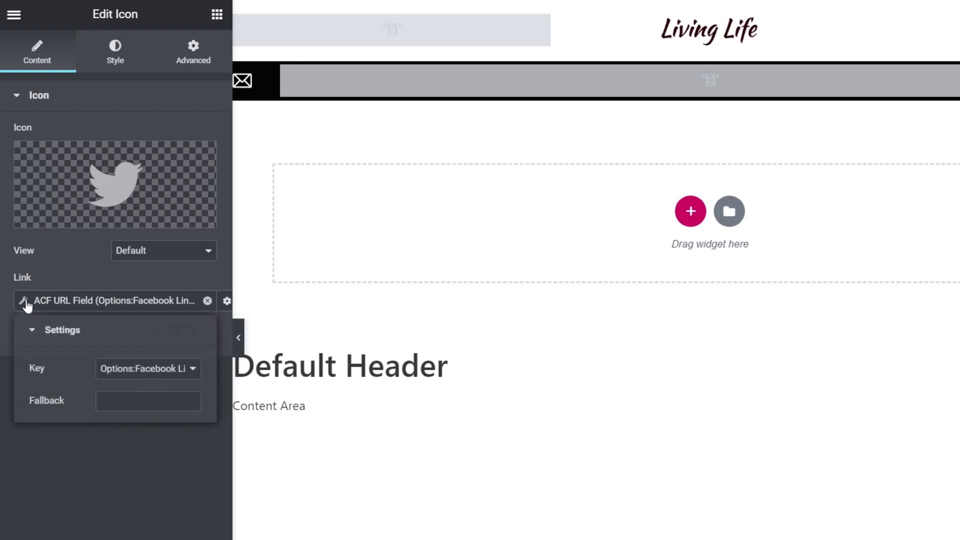
click(158, 372)
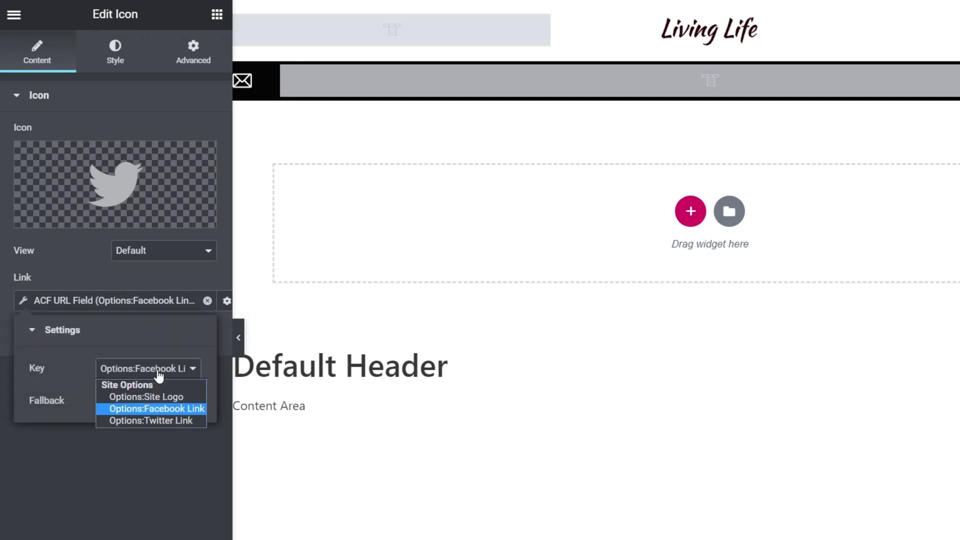
click(157, 420)
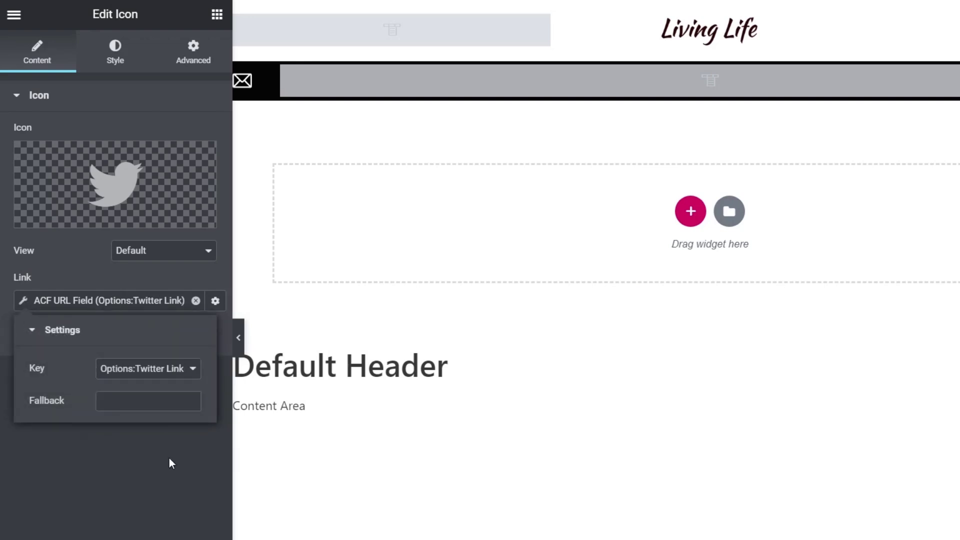
click(528, 175)
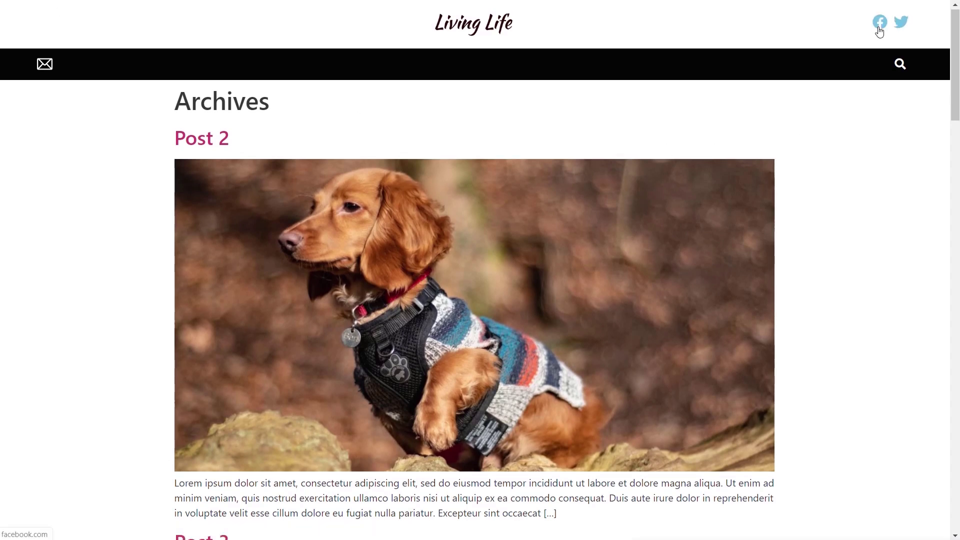
Step: Test the Facebook and Twitter icon links on the live site
click(879, 32)
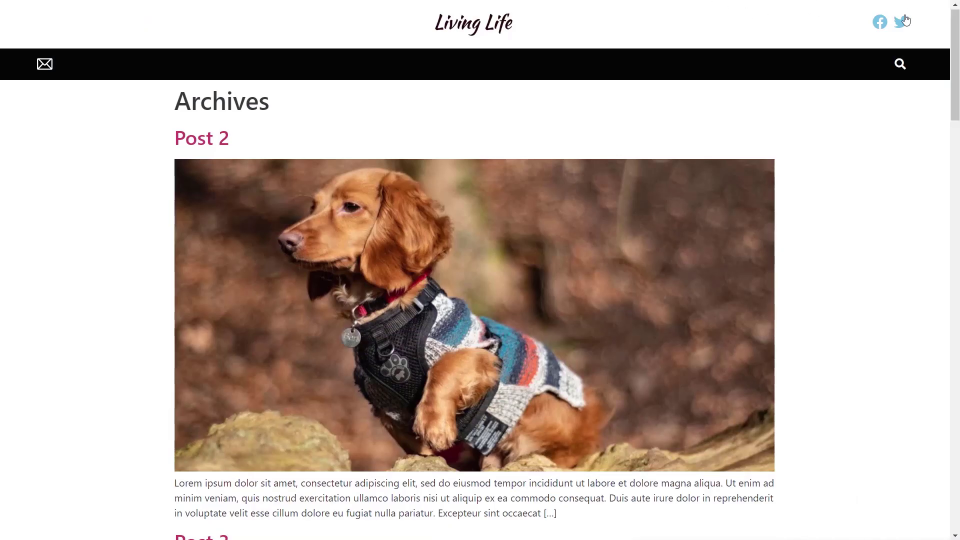
click(906, 21)
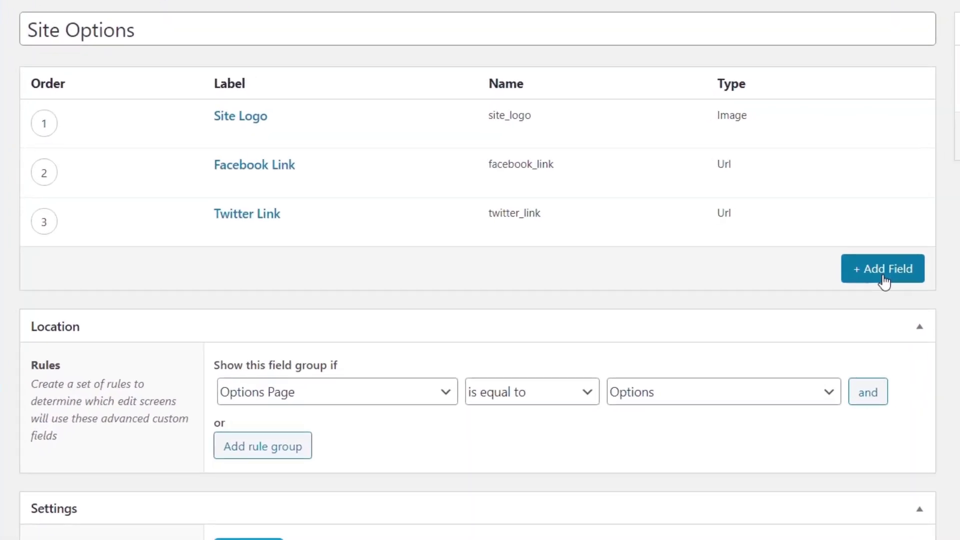
Step: Add a Site Options field labelled Bio (name bio) with type Text Area
click(710, 238)
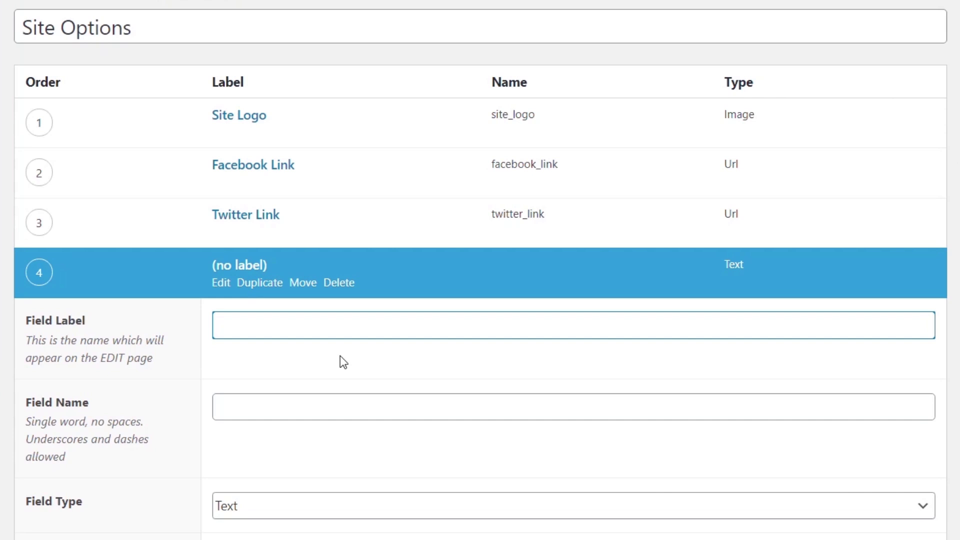
text(Bio)
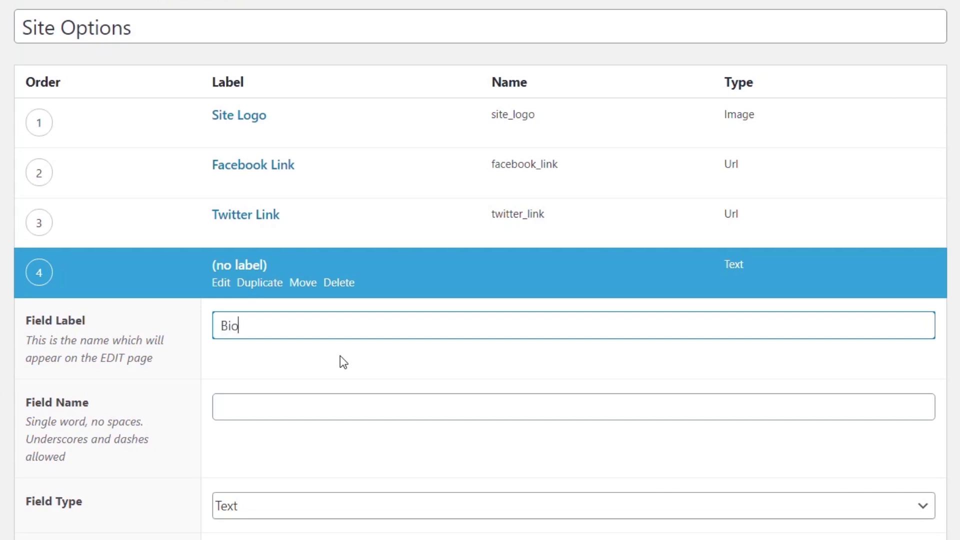
click(294, 404)
scroll(293, 332, down, 3)
click(295, 339)
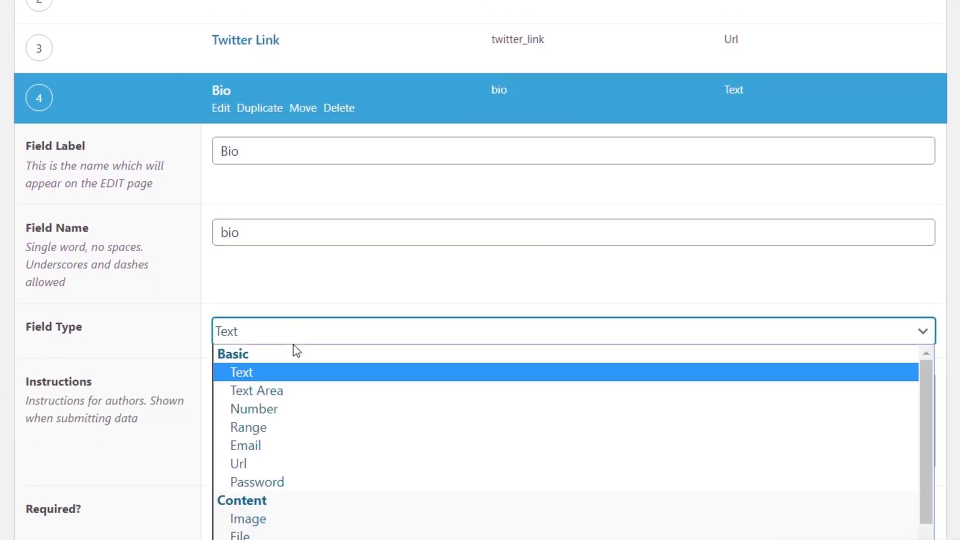
click(287, 391)
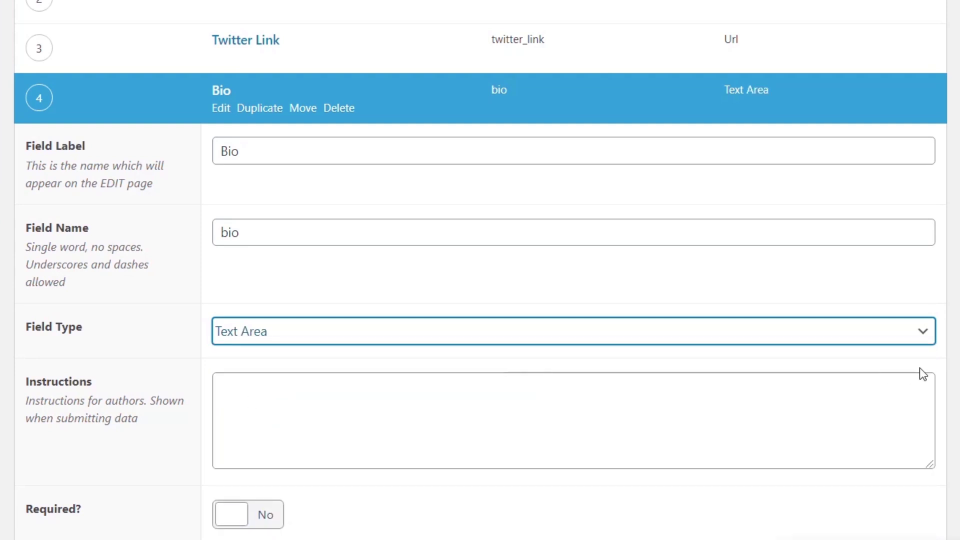
Step: Try Wysiwyg Editor, revert the Bio field to Text Area, and update the field group
scroll(904, 375, down, 5)
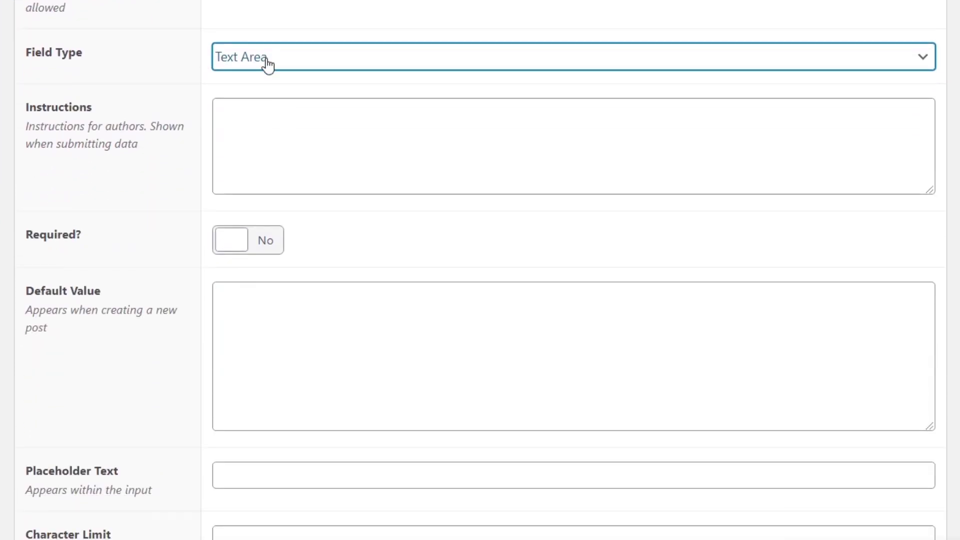
click(269, 64)
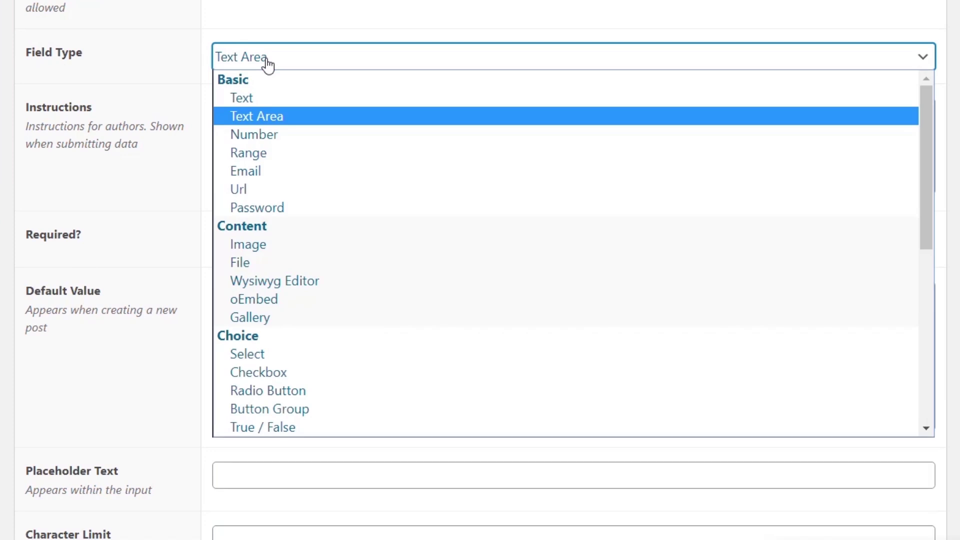
scroll(429, 227, down, 6)
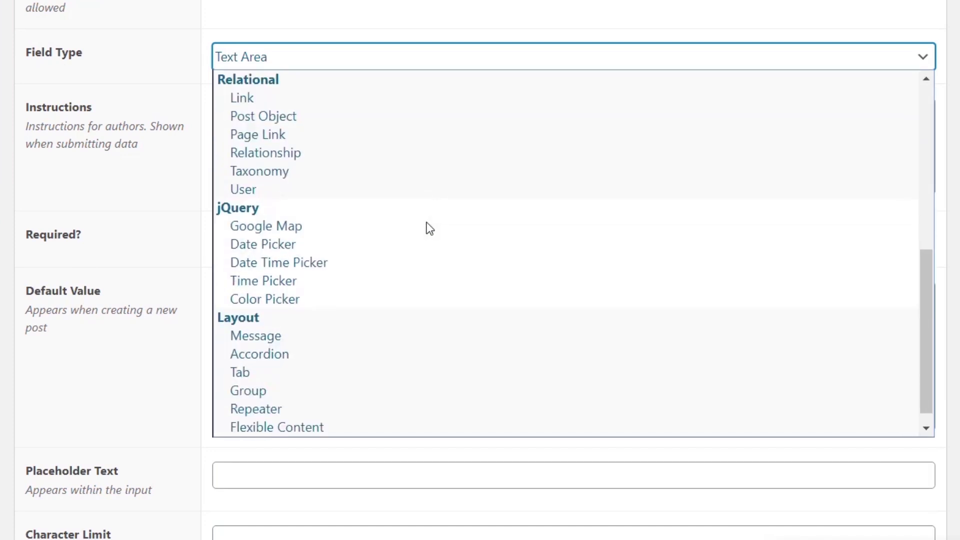
scroll(429, 228, down, 1)
scroll(427, 227, up, 7)
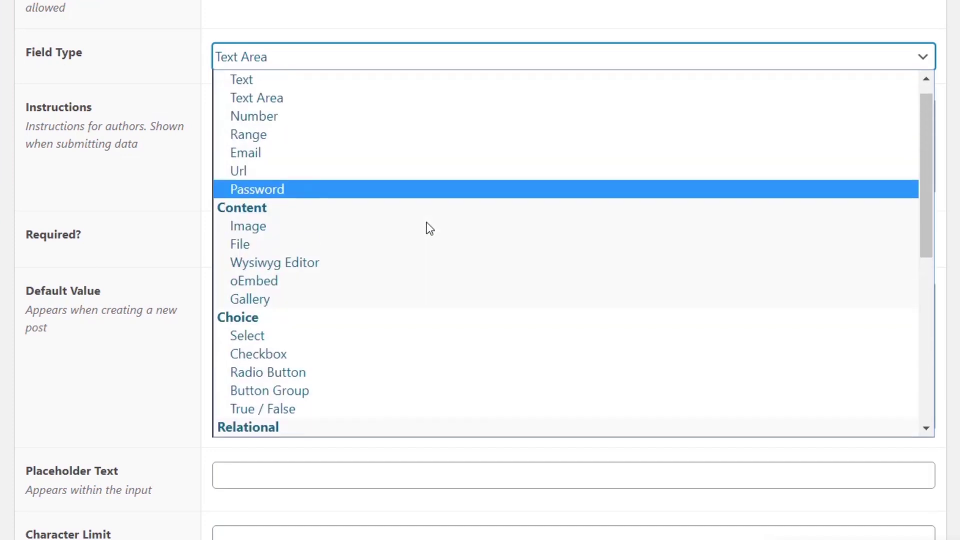
click(293, 264)
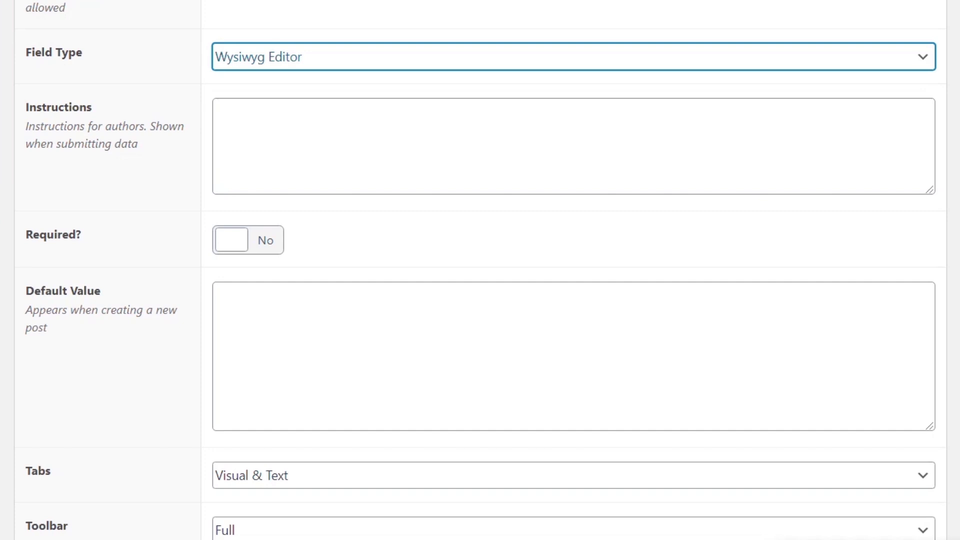
click(358, 65)
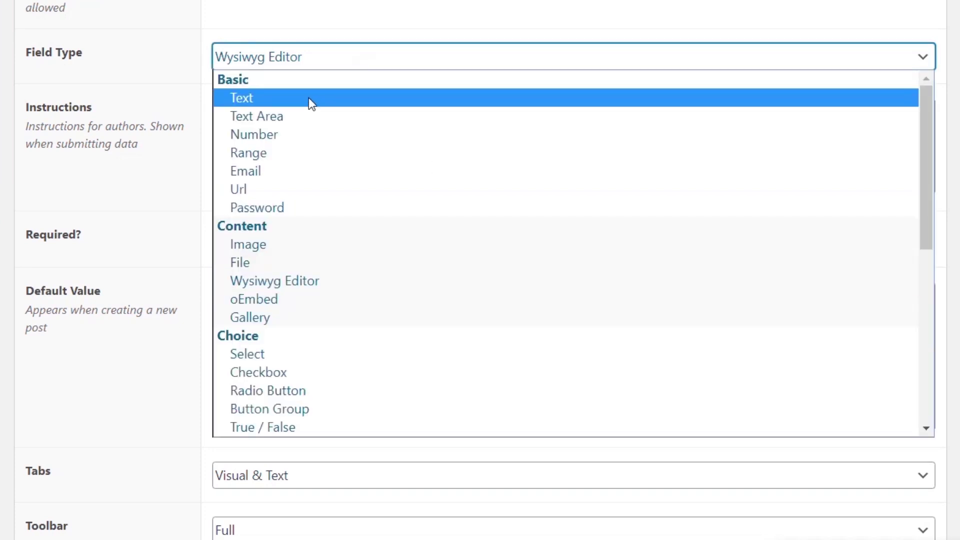
click(298, 120)
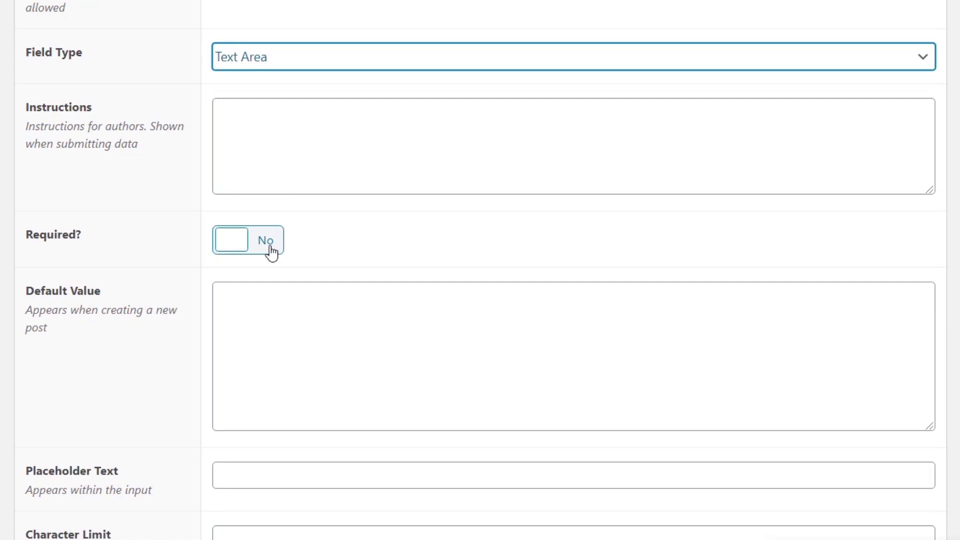
scroll(791, 278, up, 4)
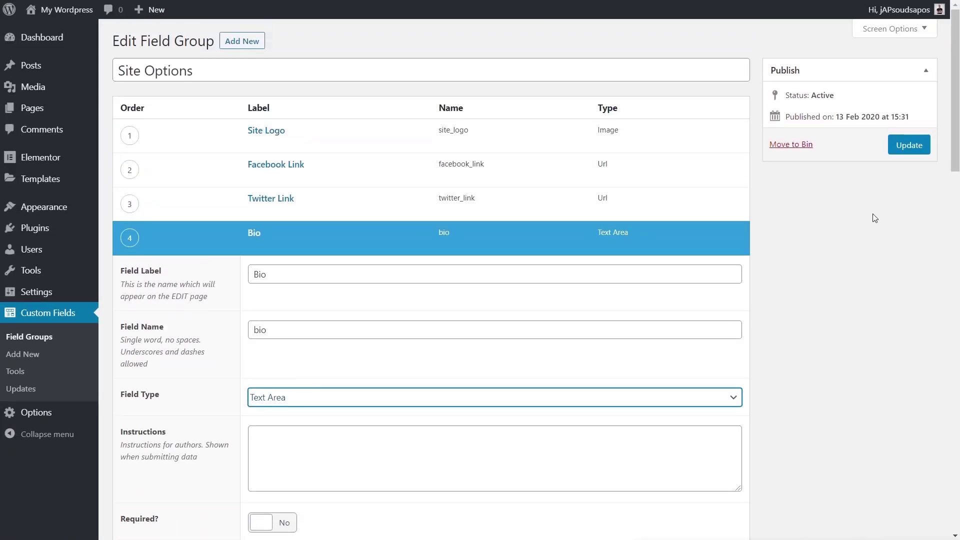
click(908, 145)
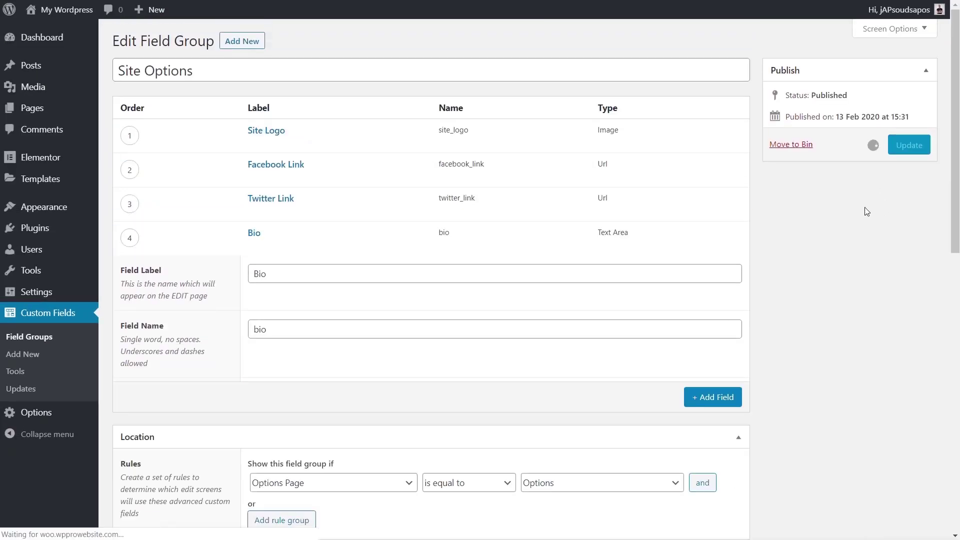
Step: Paste a Lorem ipsum paragraph into the Bio option on the Options page and save
click(38, 418)
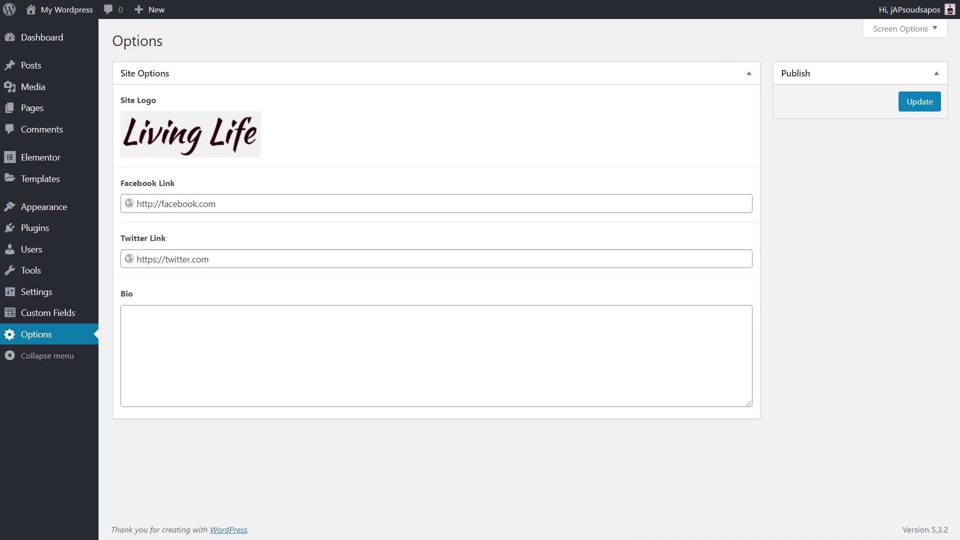
click(236, 331)
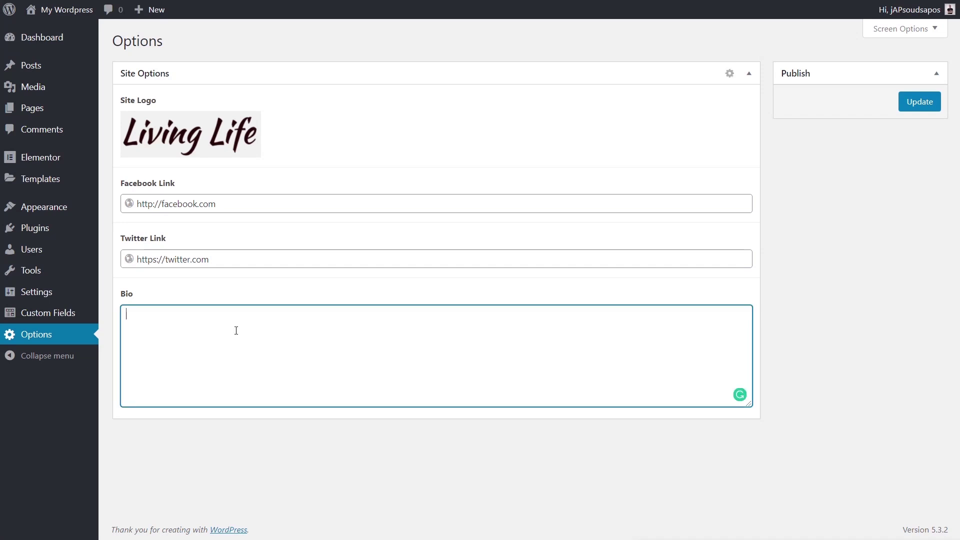
text(Lorem ipsum dolor sit amet, consectetur adipiscing elit, sed do eiusmod tempor incididunt ut labore et dolore magna aliqua. Ut enim ad minim veniam, quis nostrud exercitation ullamco laboris nisi ut aliquip ex ea commodo consequat.)
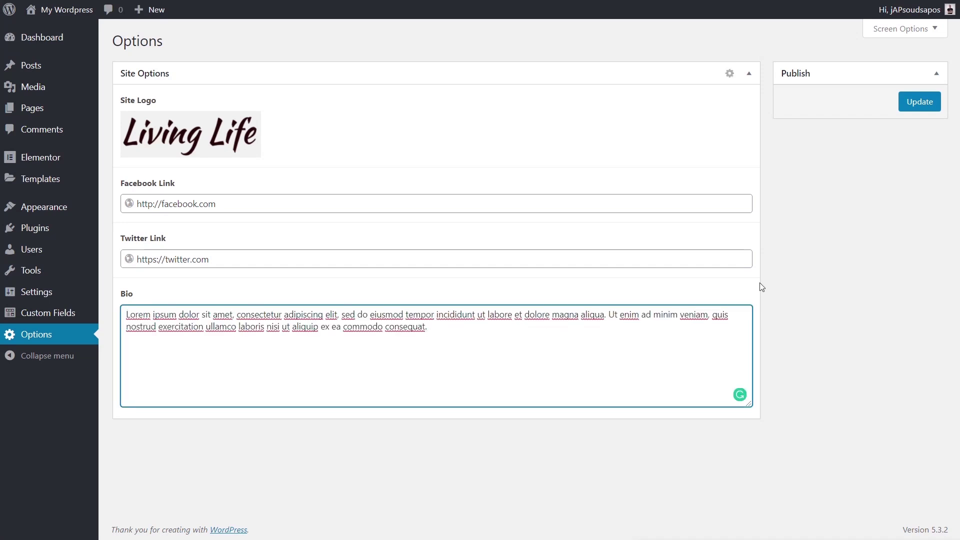
click(907, 103)
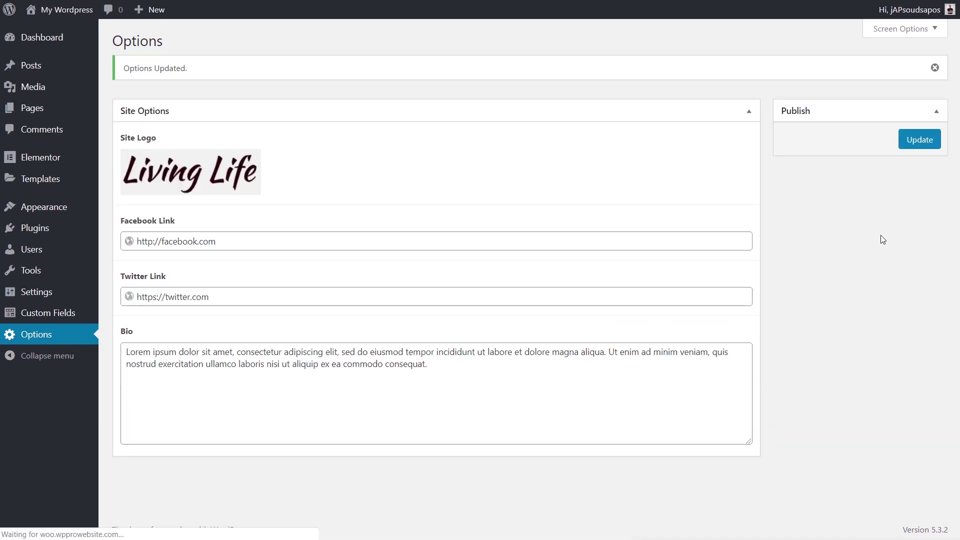
mouse_move(27, 184)
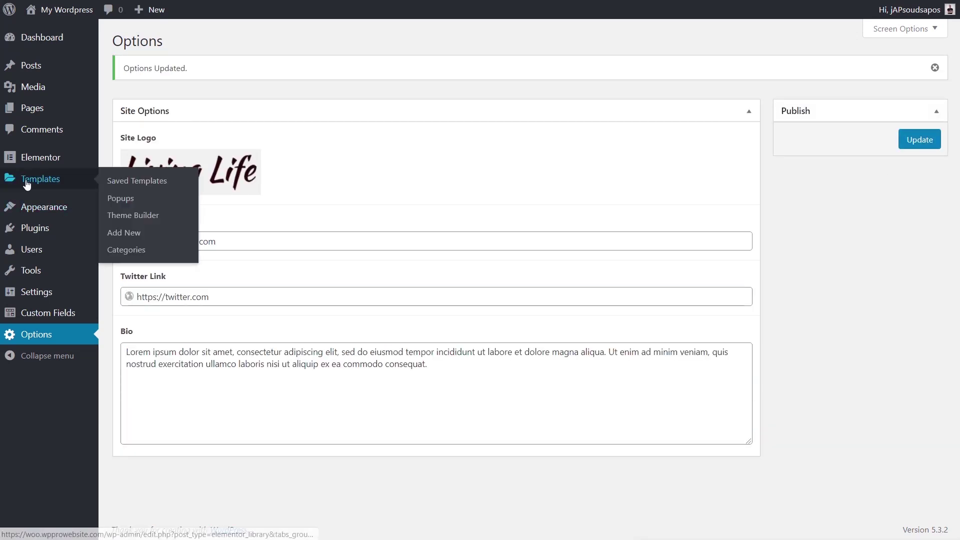
Step: Create a Theme Builder Footer template named 'Default Footer' and insert the About footer design
click(125, 220)
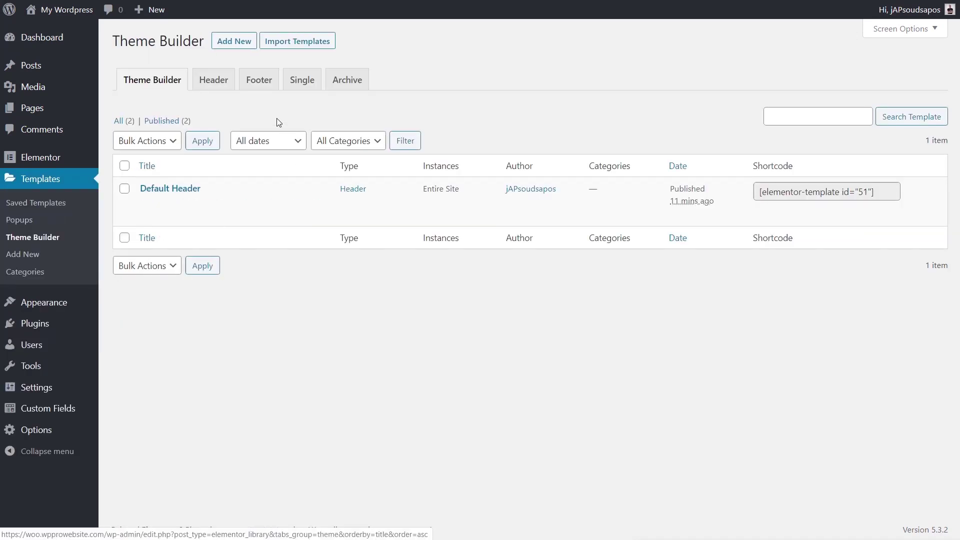
click(262, 87)
click(517, 312)
click(556, 330)
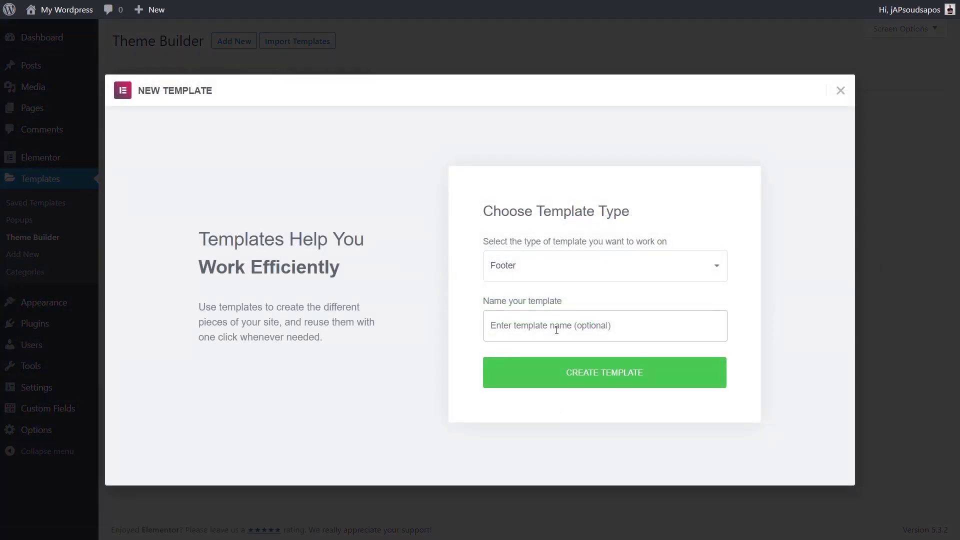
text(Default Footer)
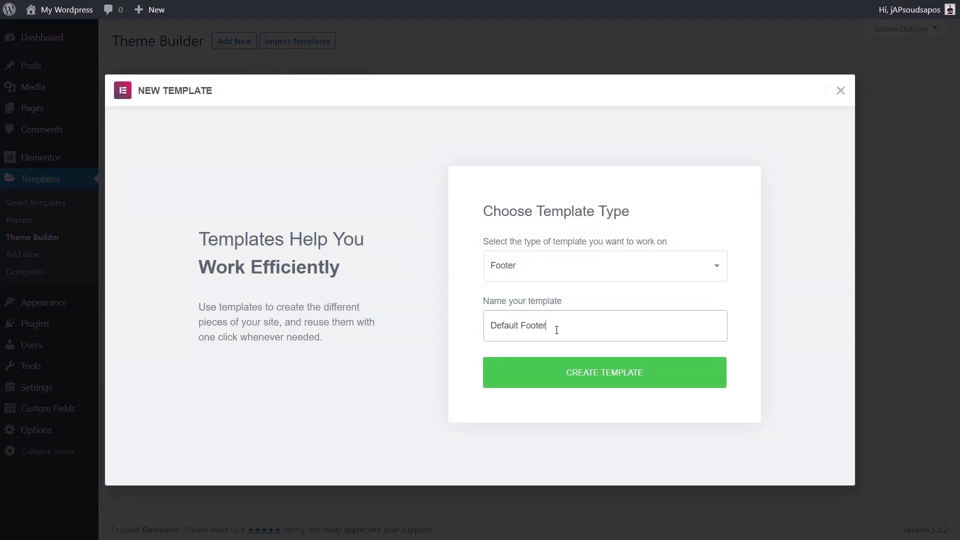
click(566, 370)
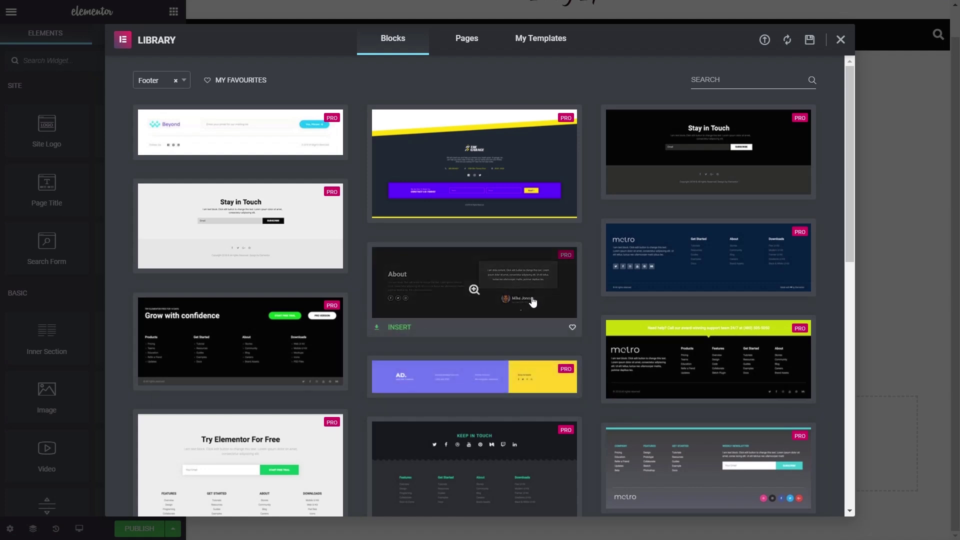
click(392, 326)
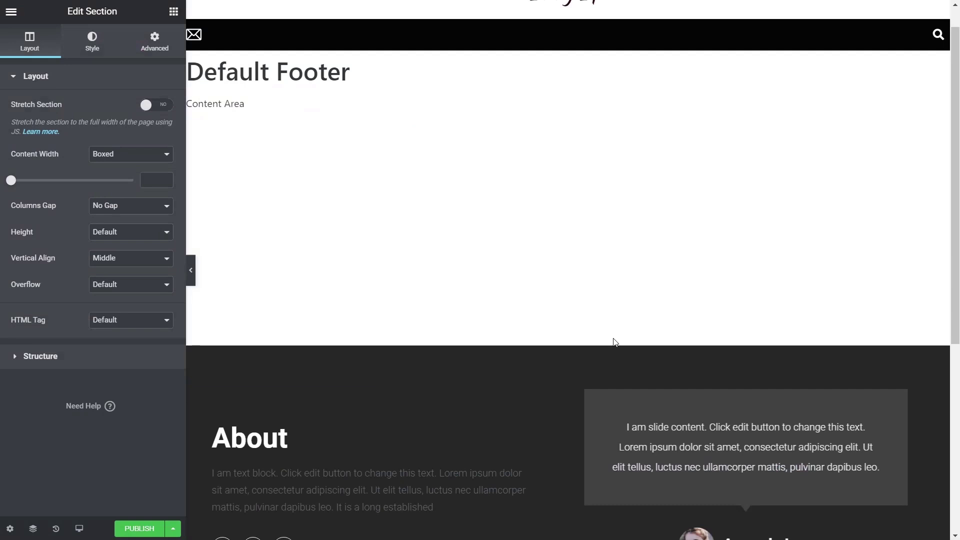
Step: Link the About text widget to the ACF Field dynamic tag Options:Bio
scroll(444, 414, down, 3)
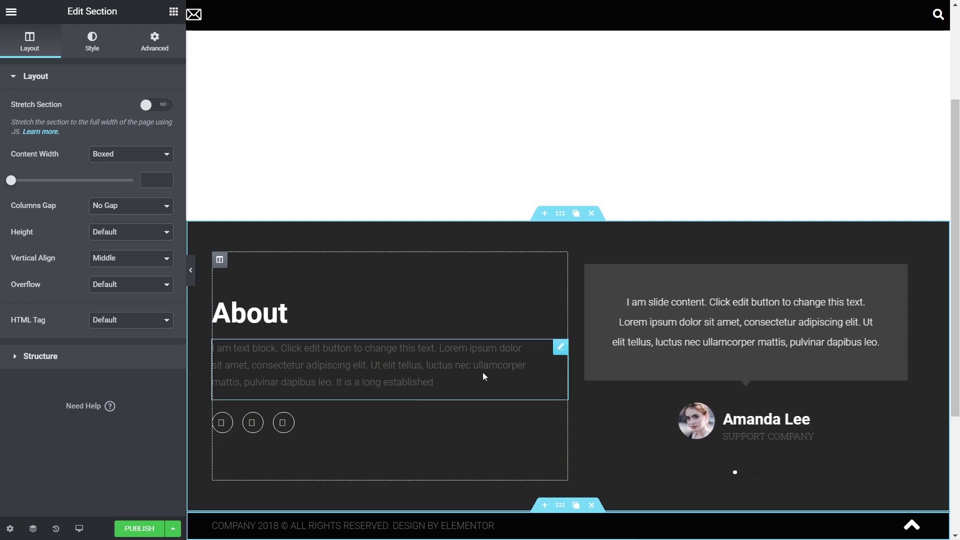
click(561, 346)
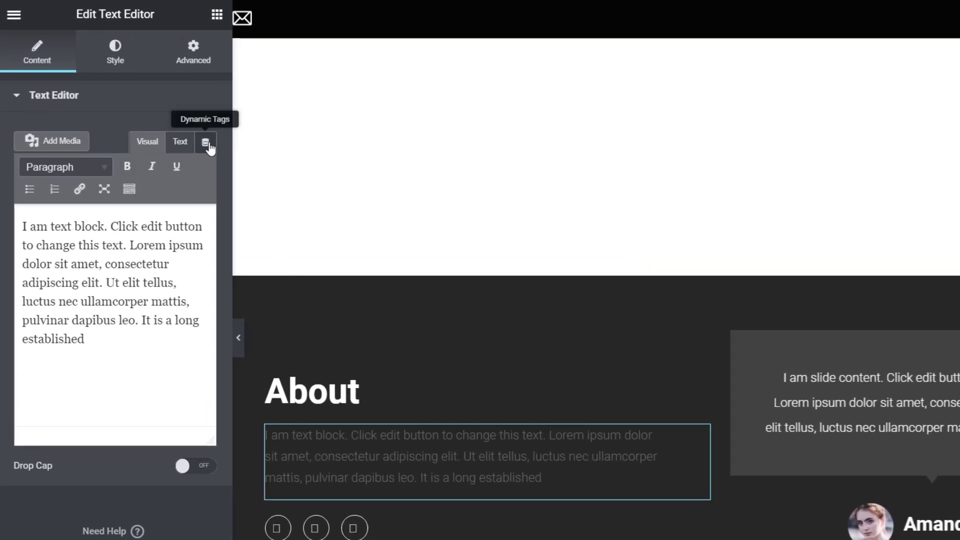
click(206, 144)
drag(211, 187, 220, 318)
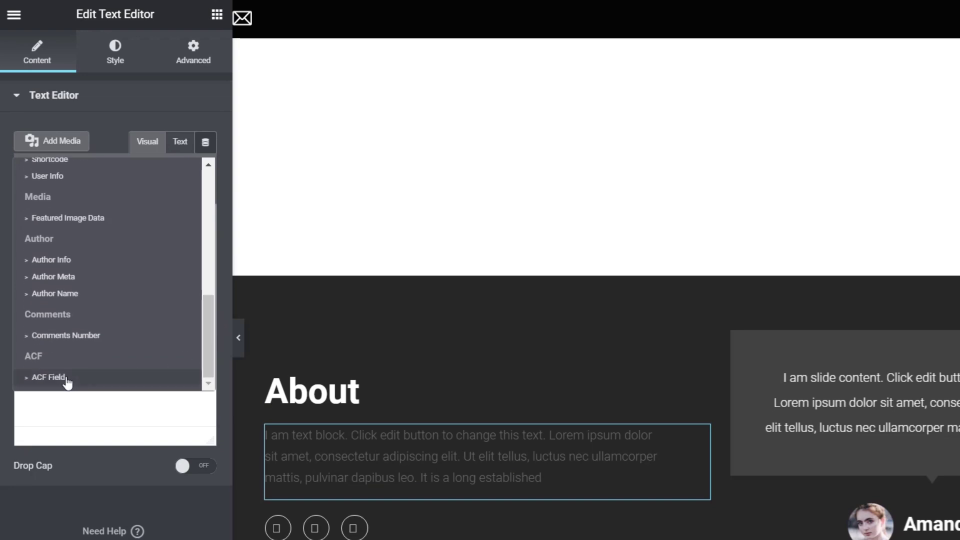
click(49, 377)
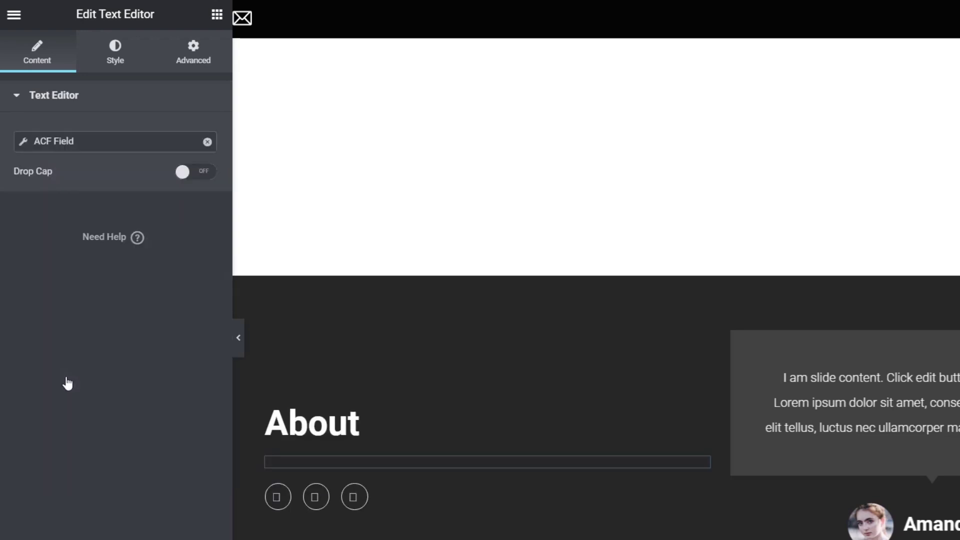
click(25, 147)
click(156, 210)
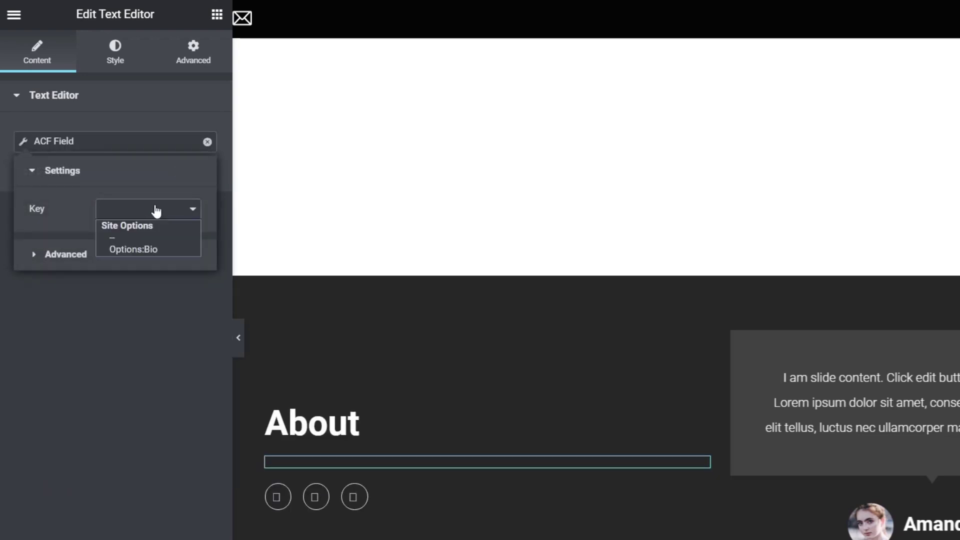
click(151, 249)
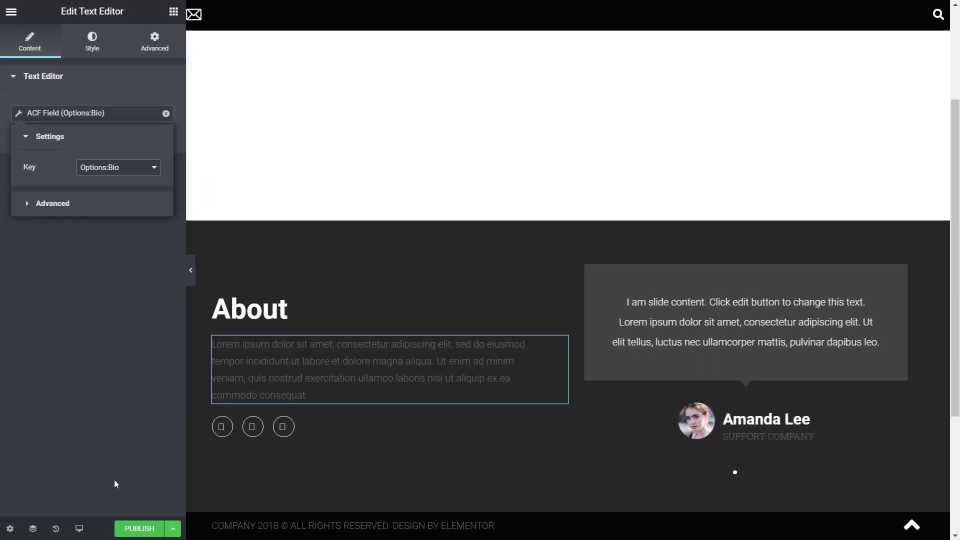
Step: Publish the footer template with an Entire Site display condition
click(145, 530)
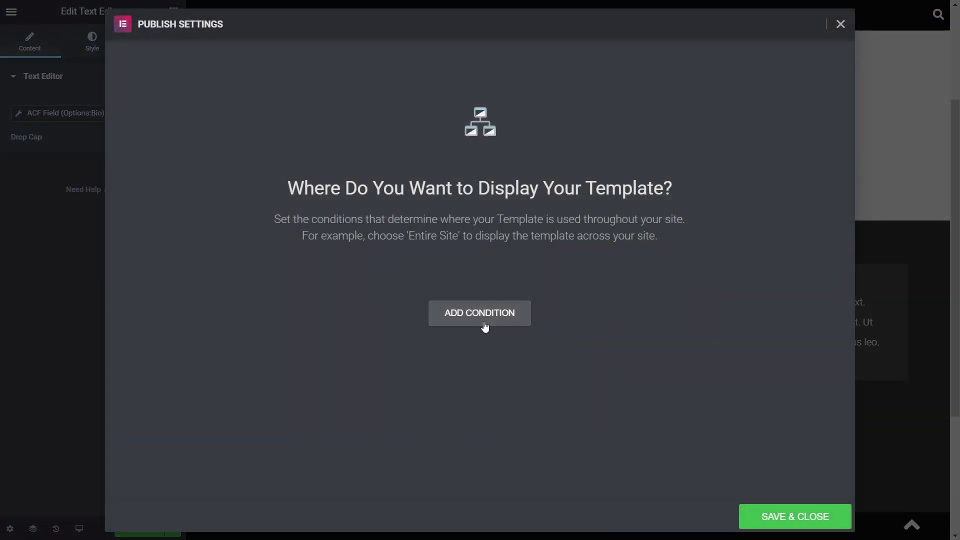
click(480, 324)
click(787, 520)
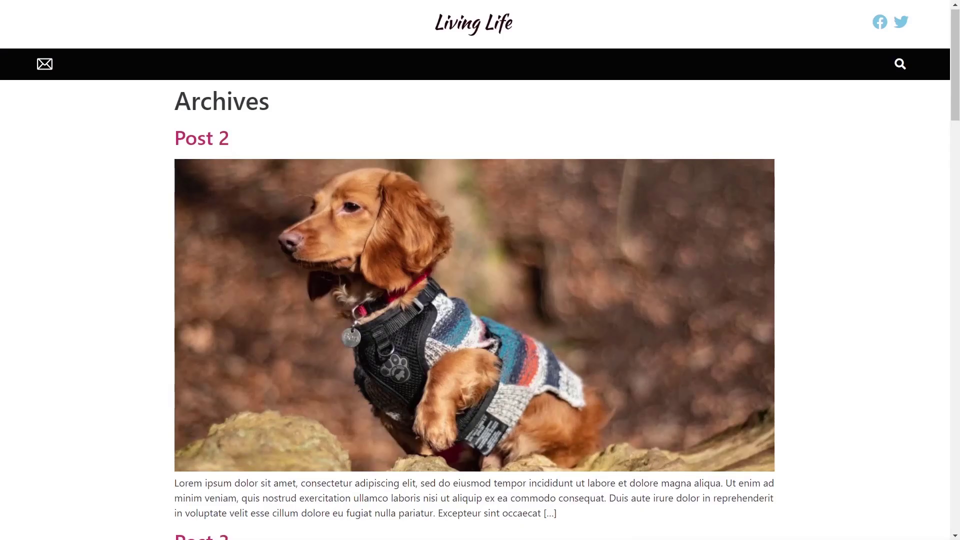
Step: Check the live footer's About section shows the Bio paragraph, then close the tab
scroll(138, 329, down, 5)
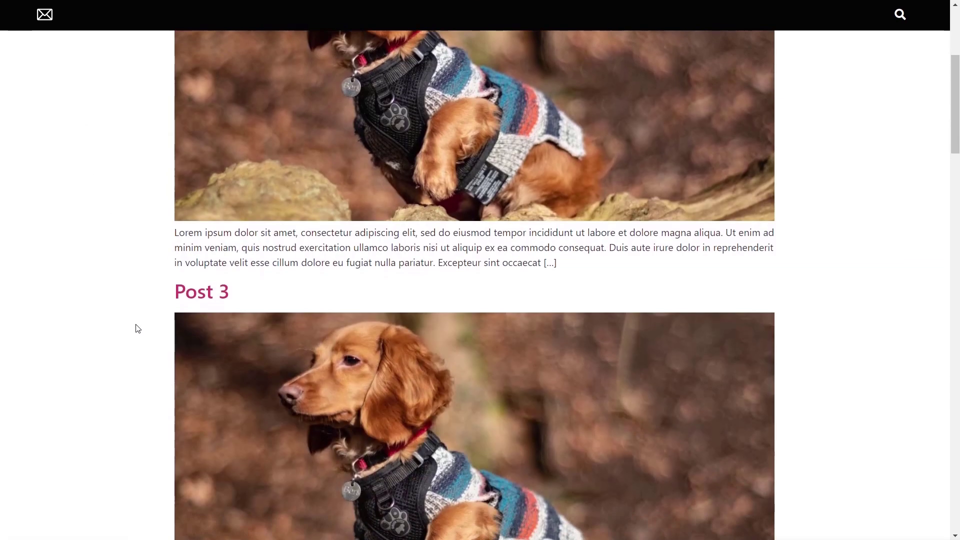
scroll(138, 329, down, 20)
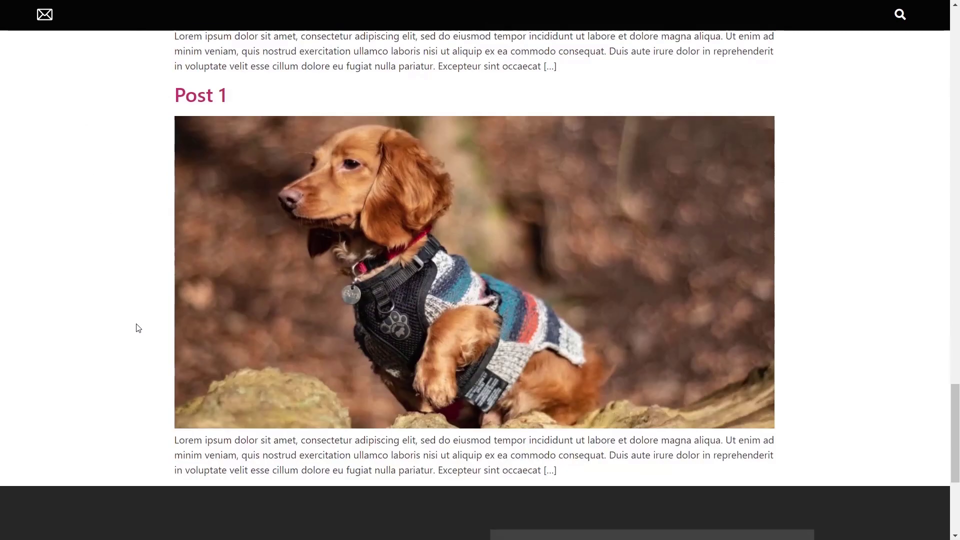
scroll(138, 328, down, 5)
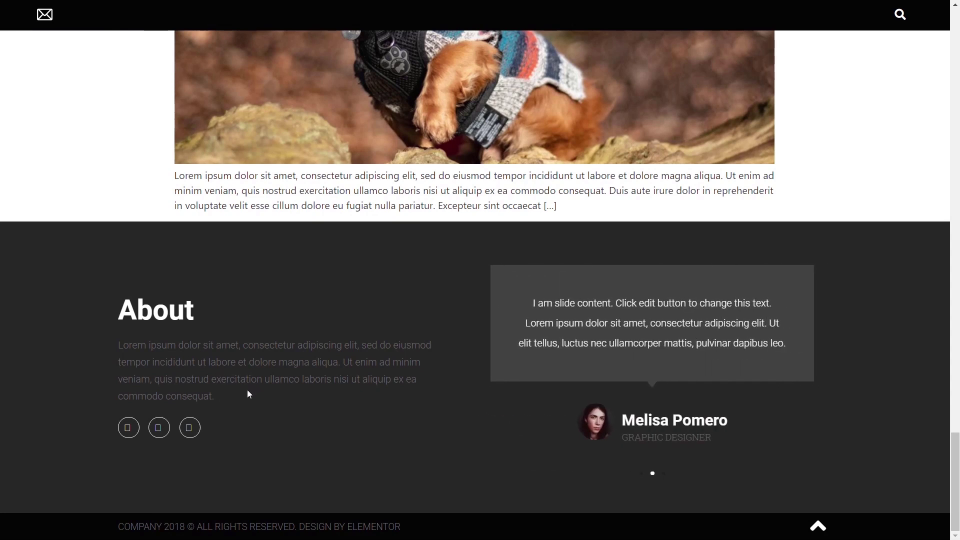
key(ctrl+w)
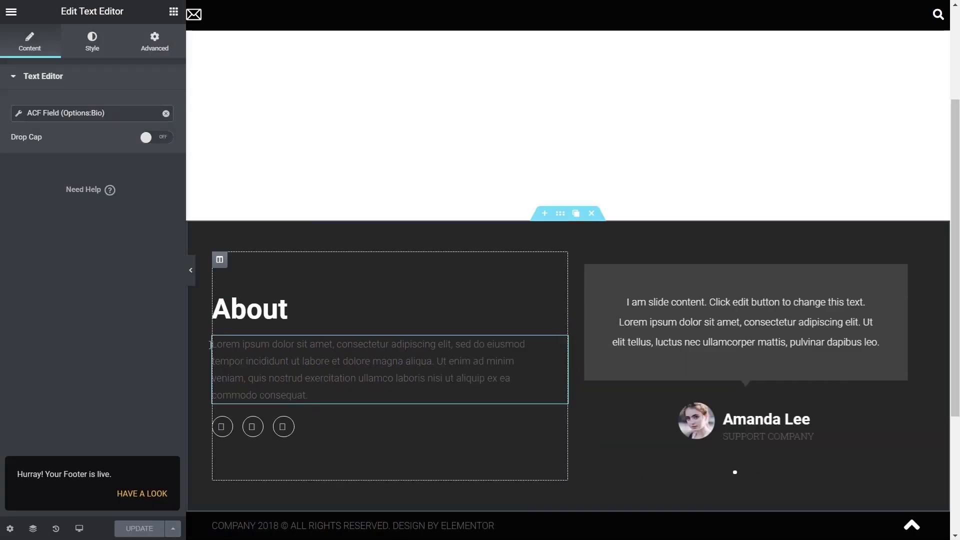
Step: Exit Elementor to the dashboard and go to the site Options page
click(11, 12)
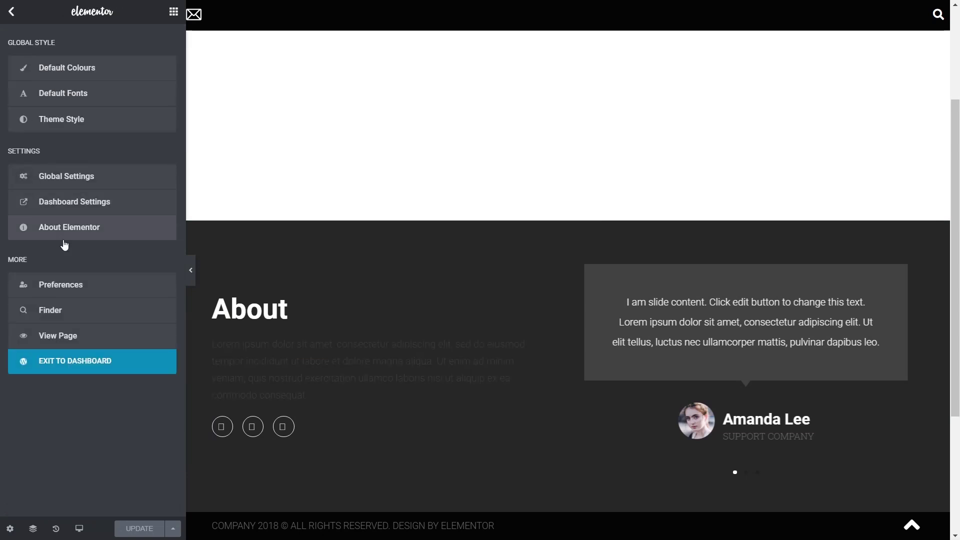
click(76, 368)
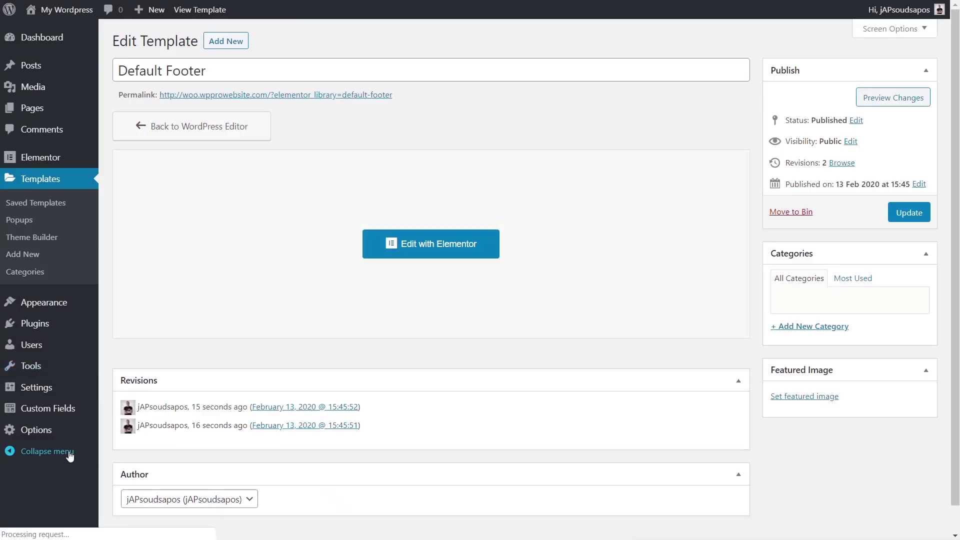
click(50, 435)
Step: Replace the Bio text with two Lorem ipsum paragraphs, save, and refresh the live site
drag(440, 328, 119, 306)
key(ctrl+c)
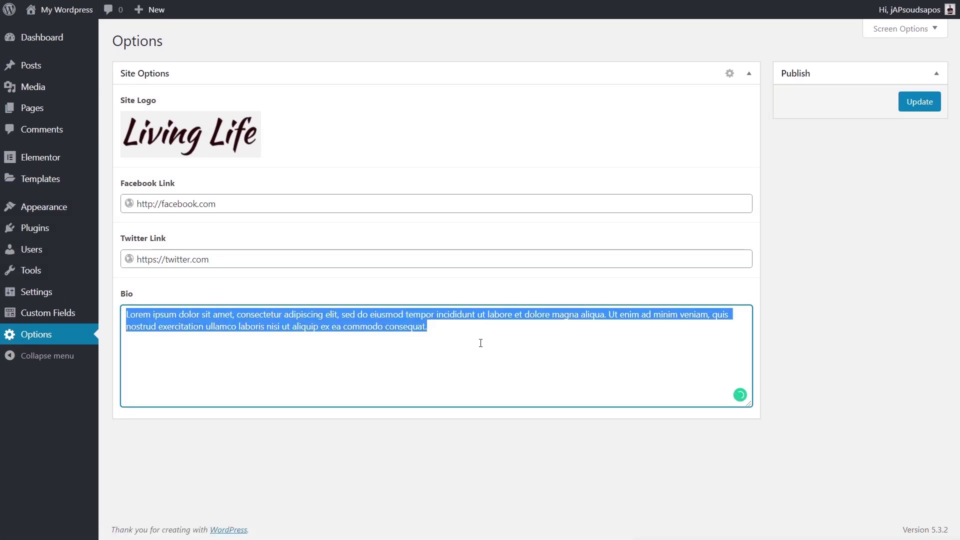
key(BackSpace)
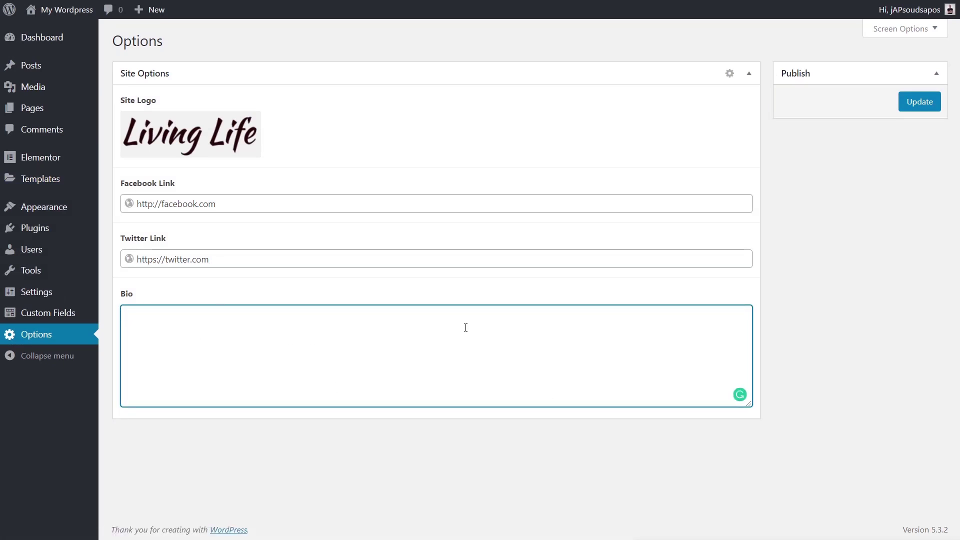
key(ctrl+v)
key(Return)
key(Return)
key(ctrl+v)
click(919, 102)
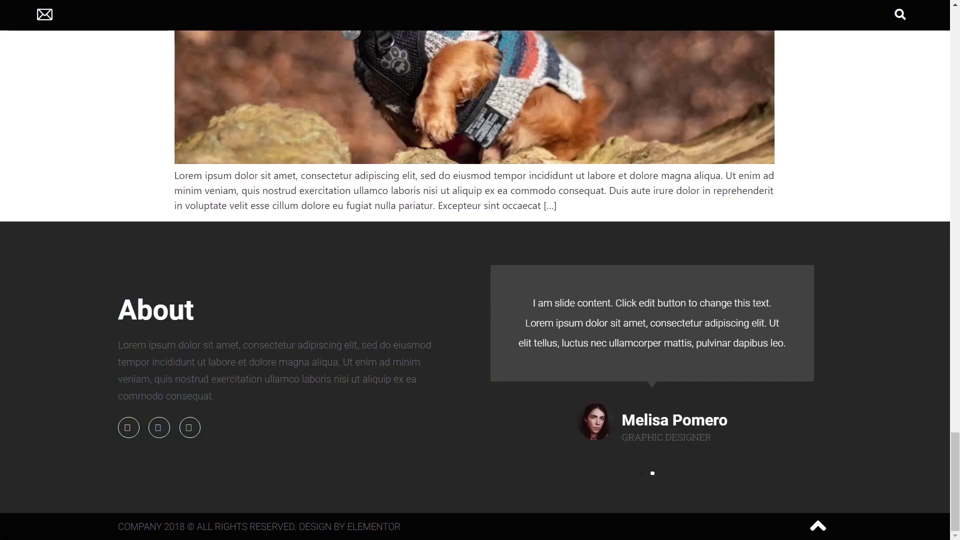
key(F5)
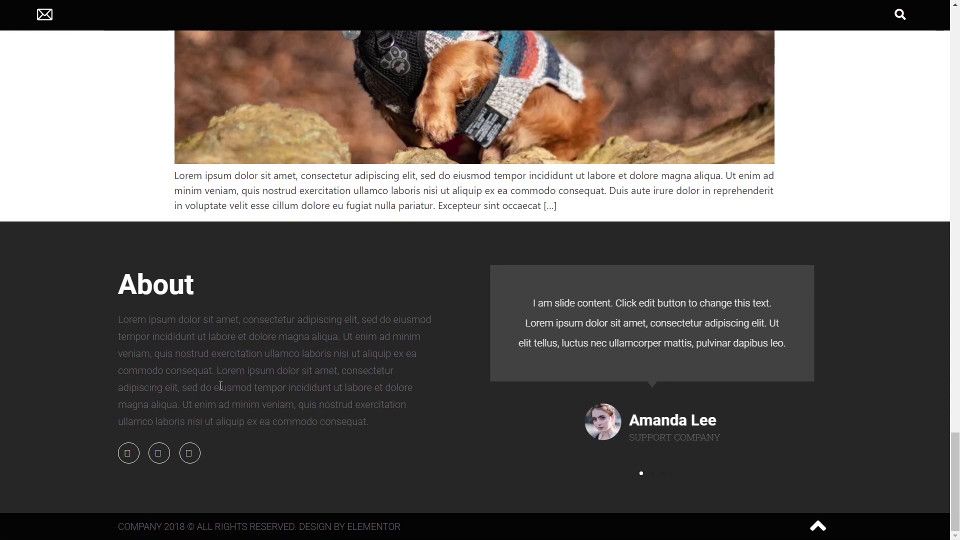